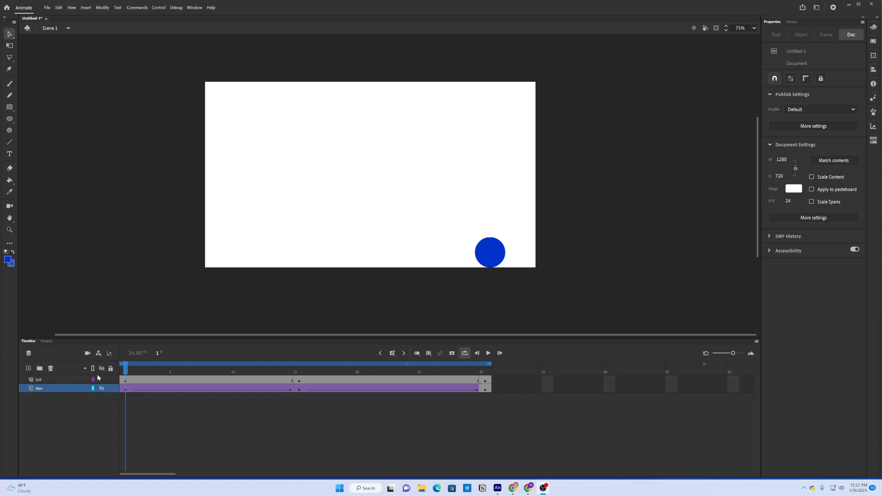
Check the ball's position at the Ball layer's keyframes on frames 1, 15 and 30, and return to frame 1
left_click(125, 380)
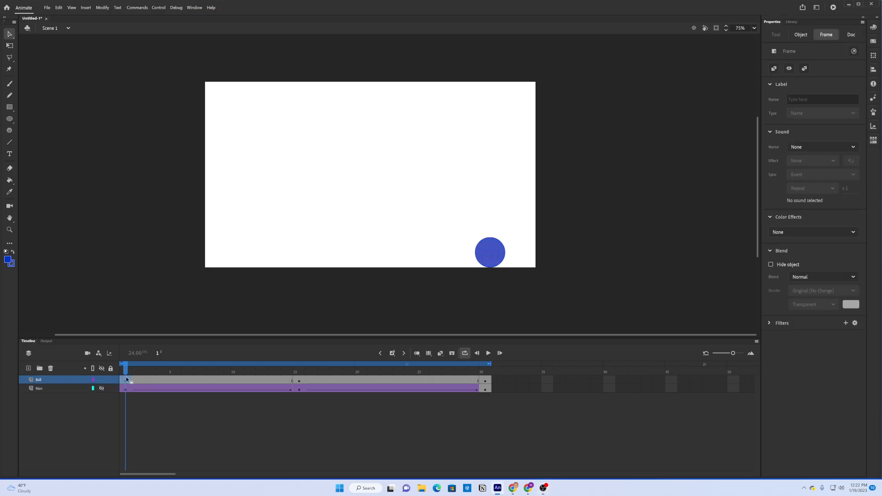
left_click(300, 382)
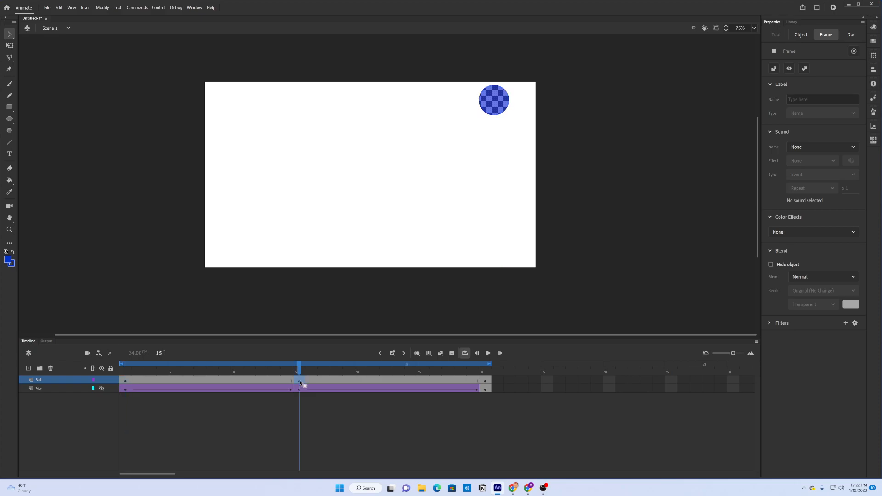
left_click(484, 382)
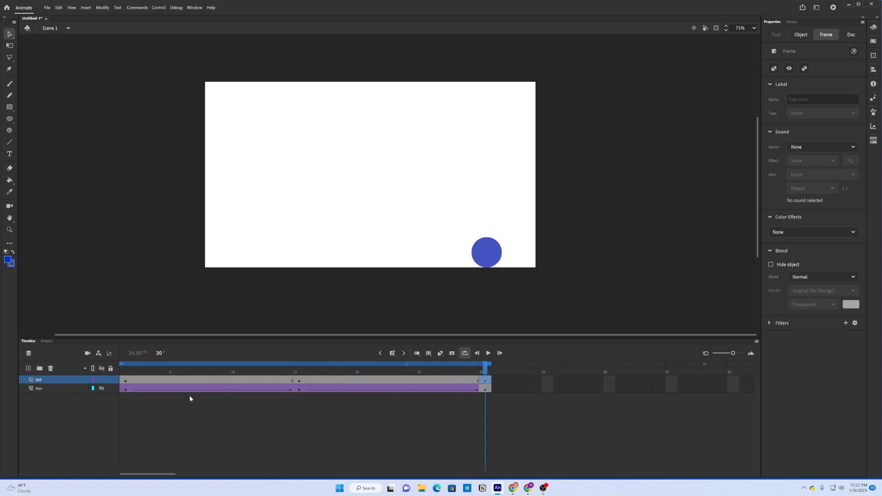
left_click_drag(485, 365, 76, 367)
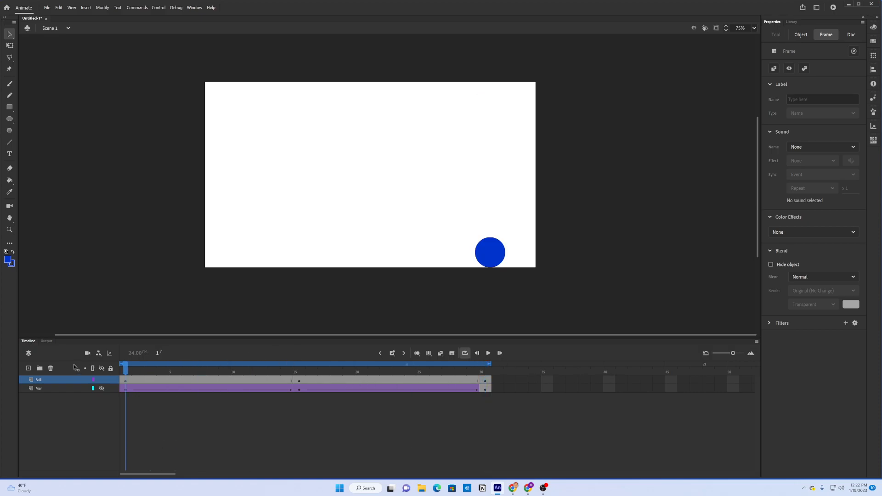
Create classic tweens on both spans of the Ball layer, frames 1–15 and 15–30, converting the ball to a symbol
right_click(168, 382)
left_click(198, 166)
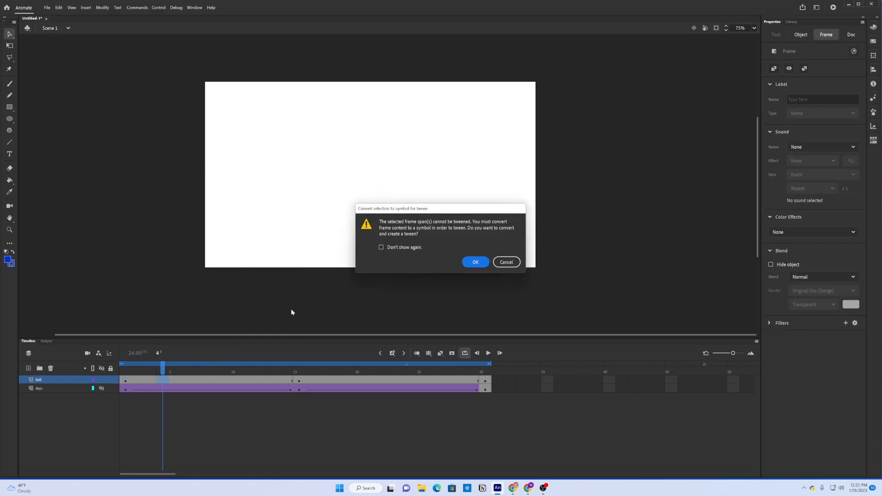
left_click(476, 262)
right_click(359, 380)
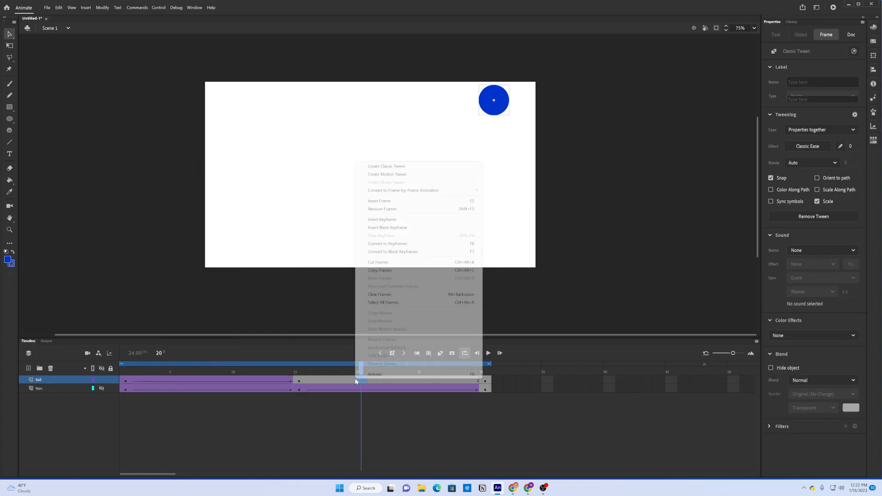
left_click(398, 166)
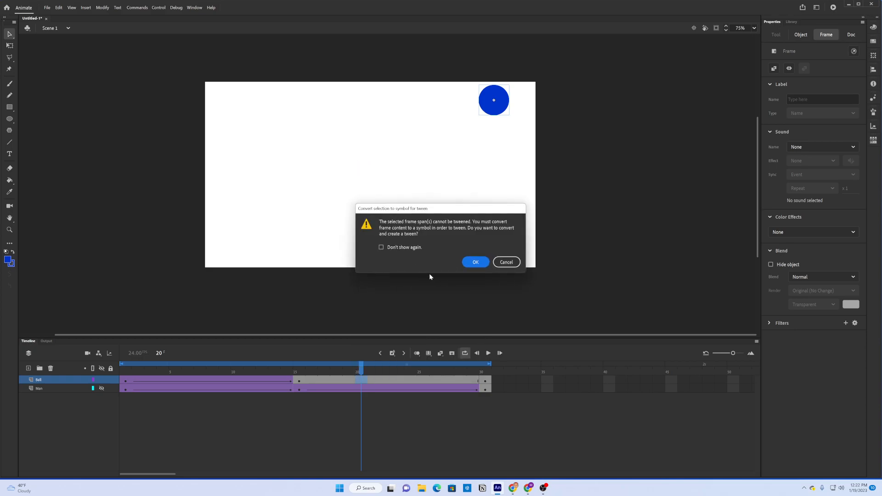
left_click(475, 262)
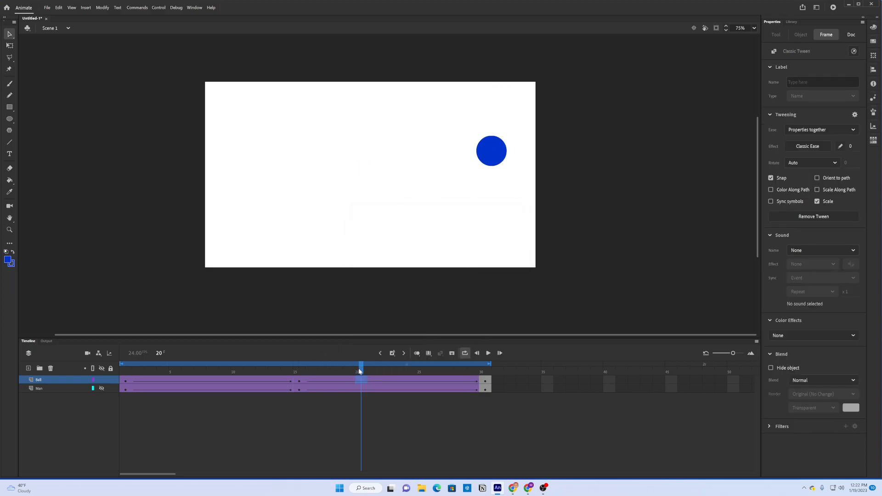
Play the tweened ball animation from frame 1 and scrub through it to examine the spacing of the movement
left_click_drag(360, 372, 98, 369)
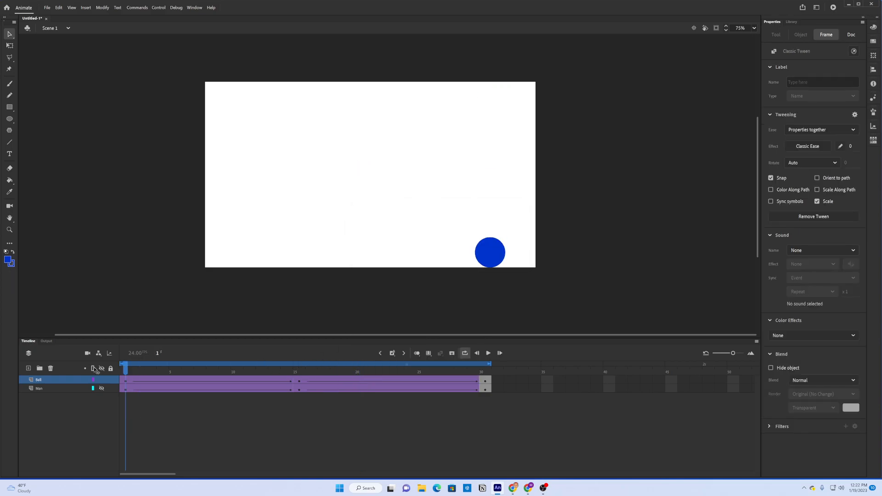
left_click(486, 353)
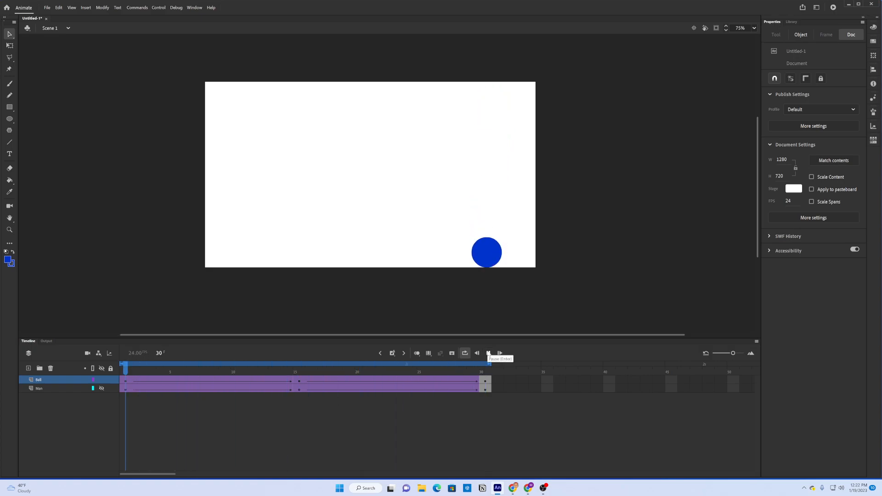
left_click(482, 366)
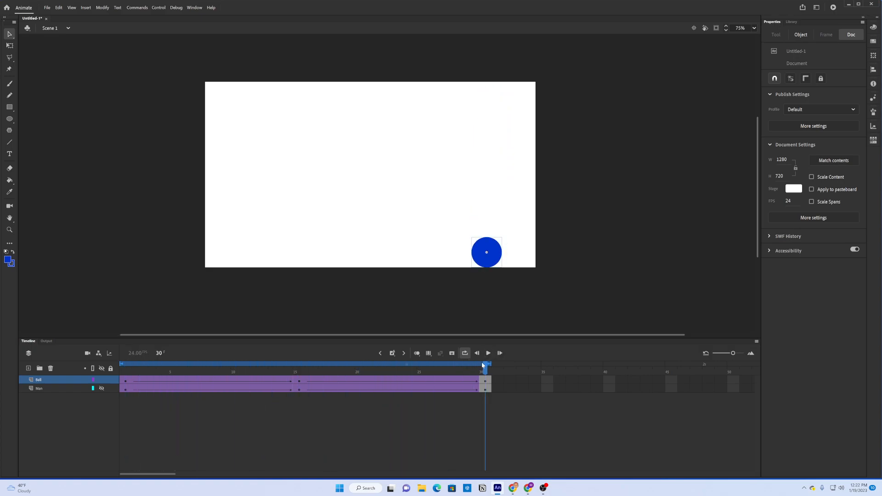
left_click_drag(481, 365, 137, 366)
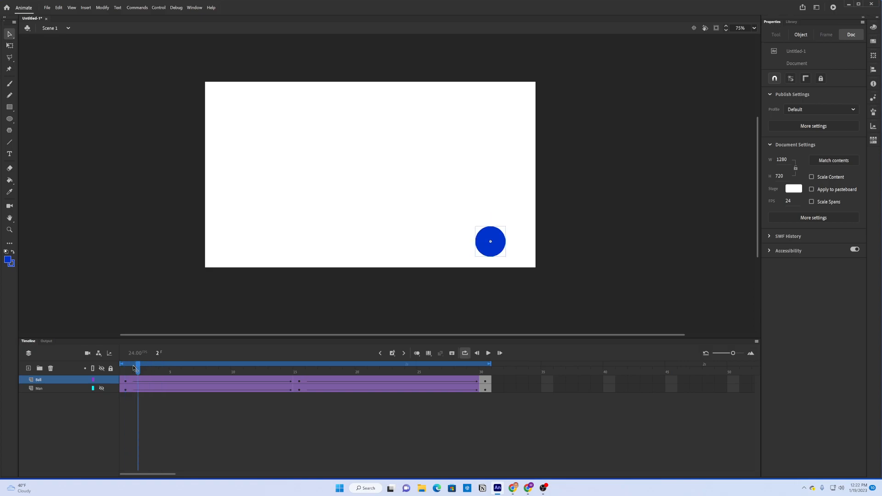
left_click(147, 365)
left_click_drag(147, 364, 222, 375)
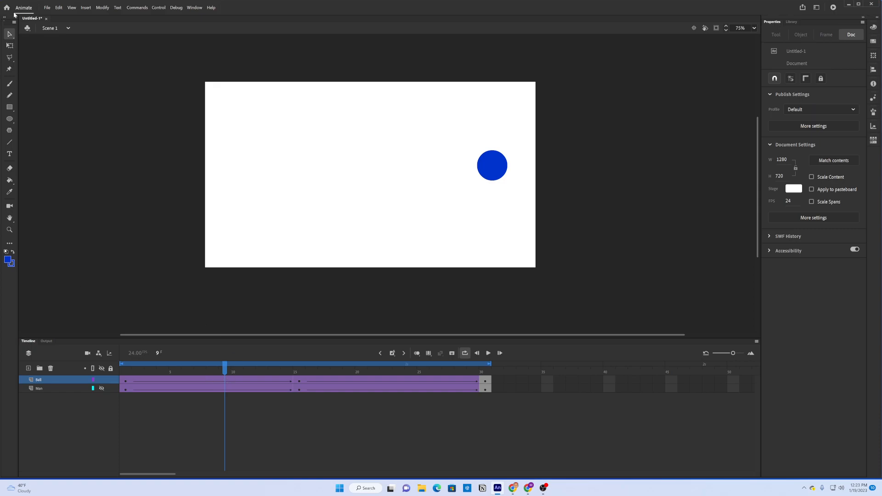
Compare the Ease In, Ease Out, Ease In Out and Custom curves available for the ball's upward tween
left_click(194, 380)
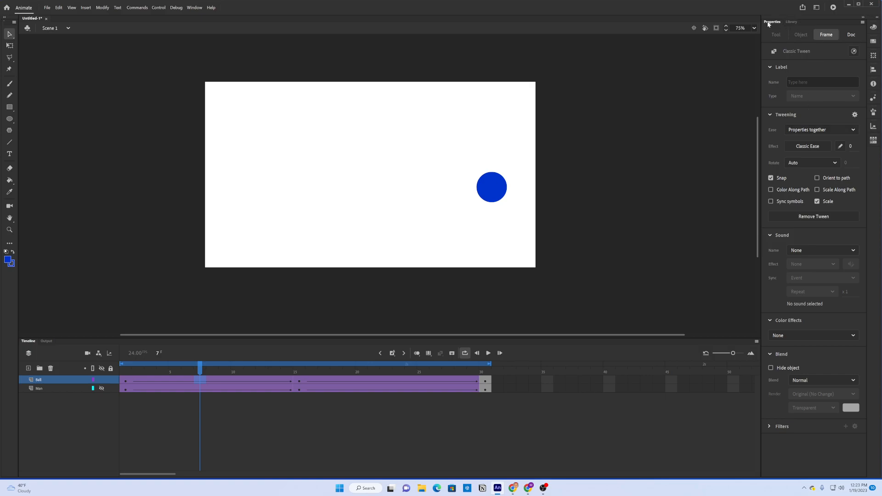
left_click(815, 148)
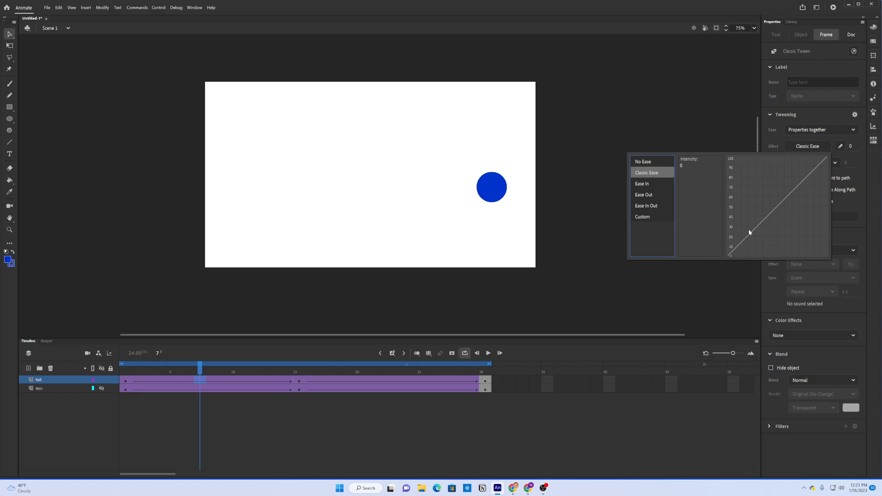
left_click(648, 184)
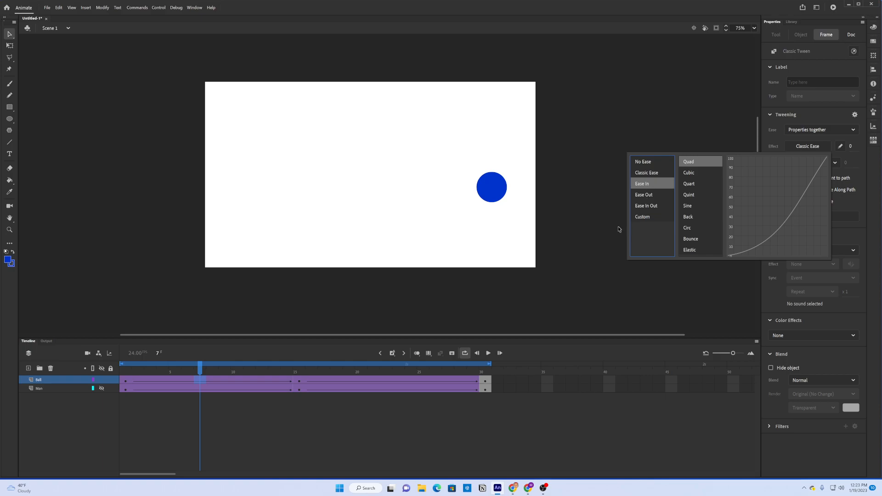
left_click(644, 197)
left_click(641, 208)
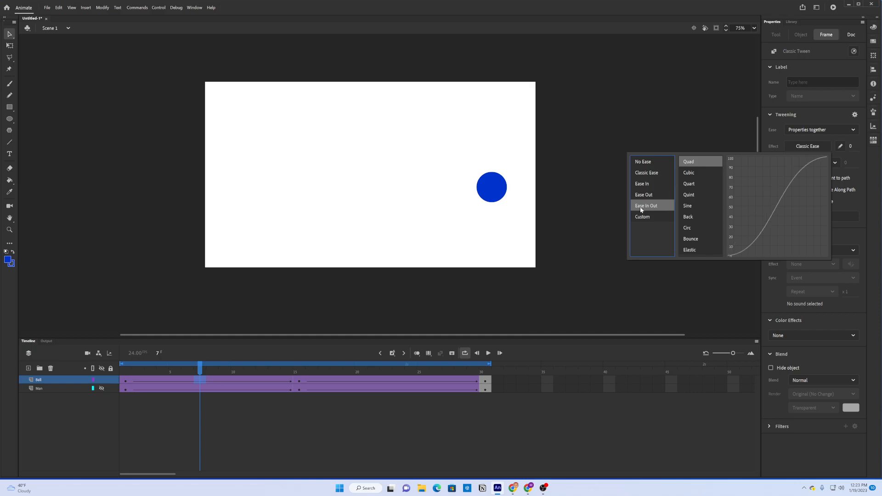
left_click(642, 218)
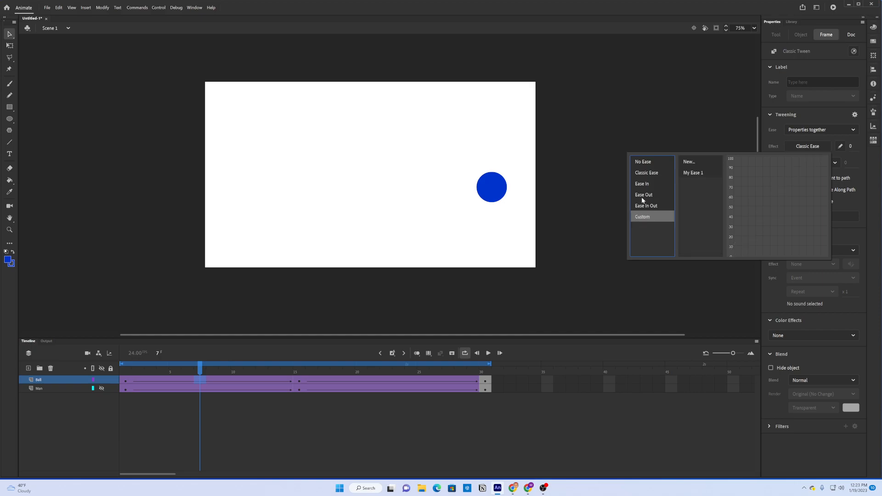
left_click(642, 185)
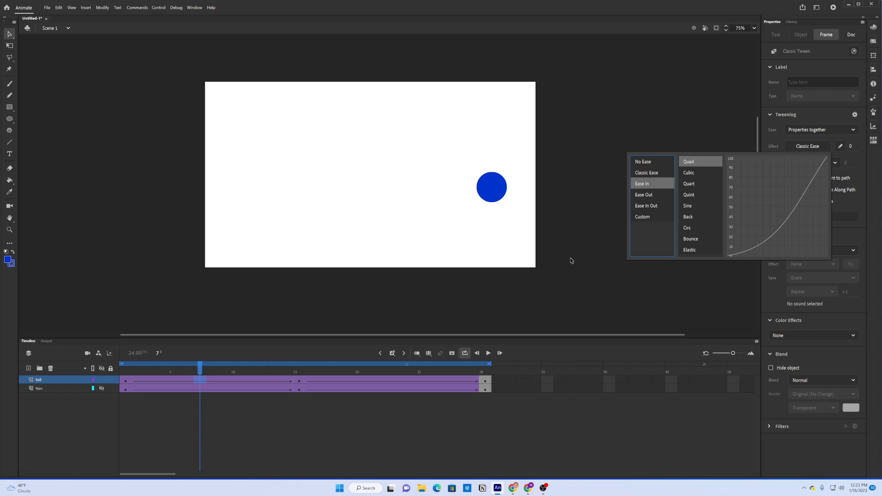
left_click(688, 176)
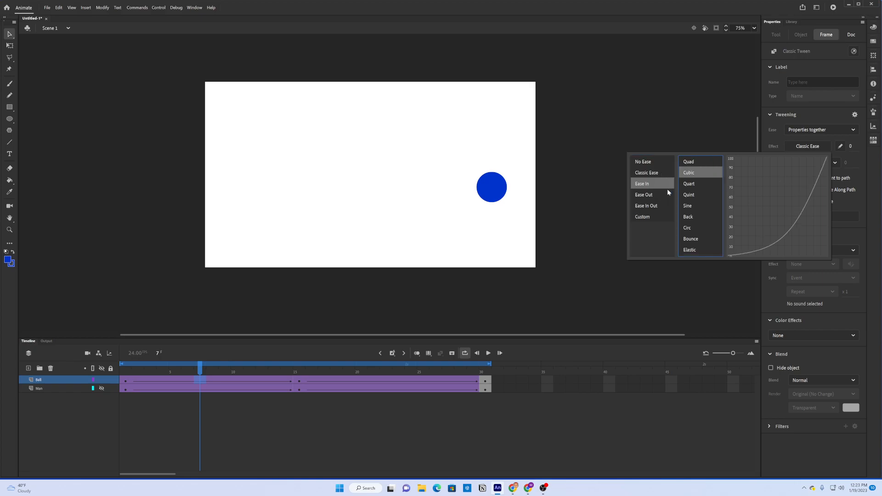
Preview the Ease Out curve variants and apply the Cubic one to the ball's upward tween, frames 1 to 15
left_click(637, 196)
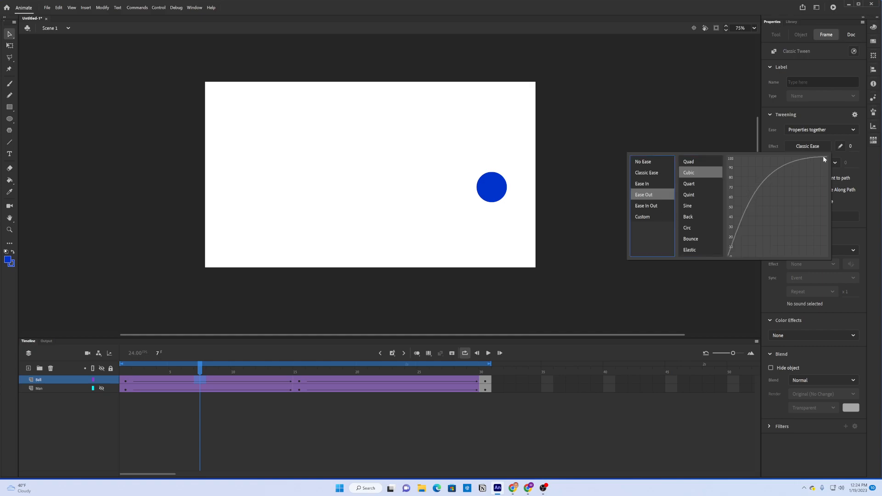
left_click(694, 184)
left_click(689, 195)
left_click(688, 206)
left_click(690, 218)
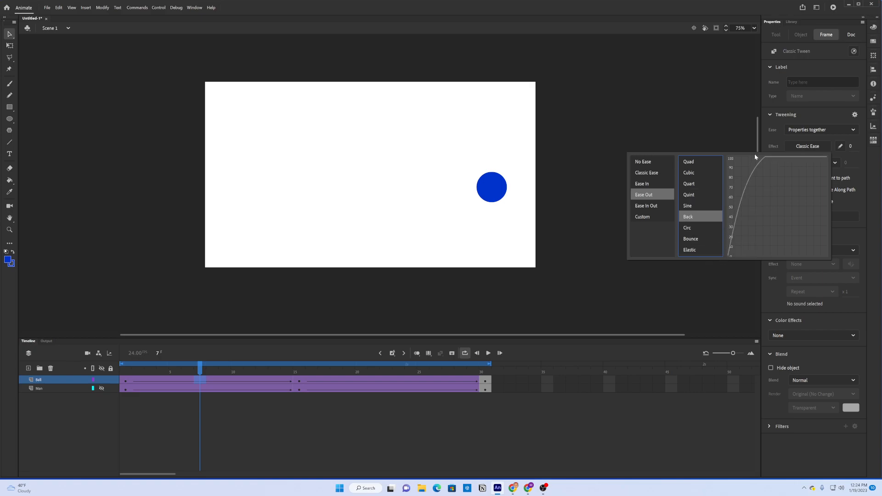
left_click(691, 238)
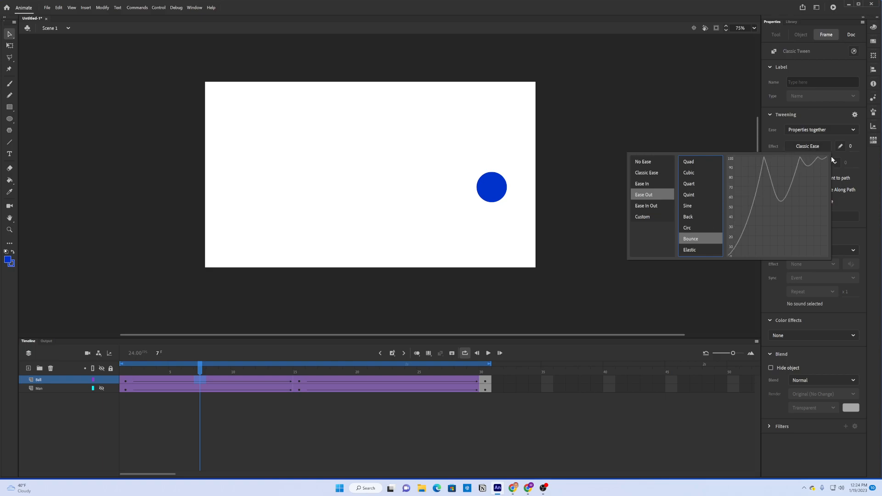
left_click(697, 250)
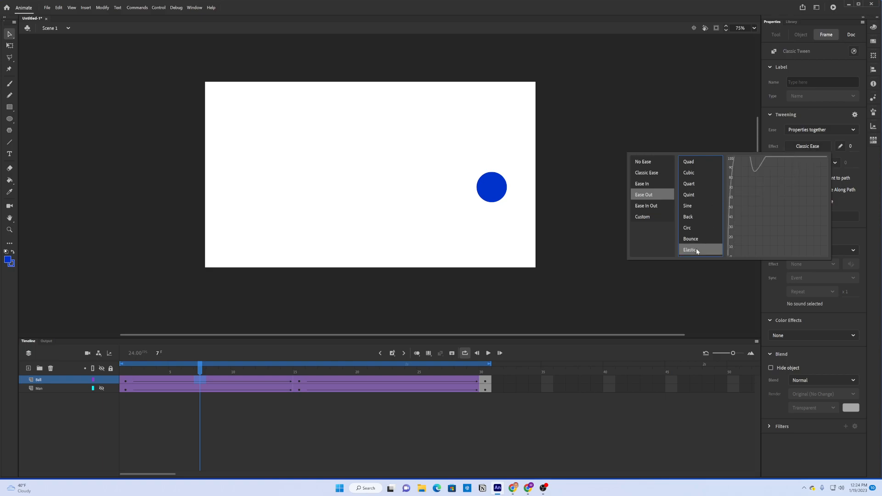
left_click(689, 189)
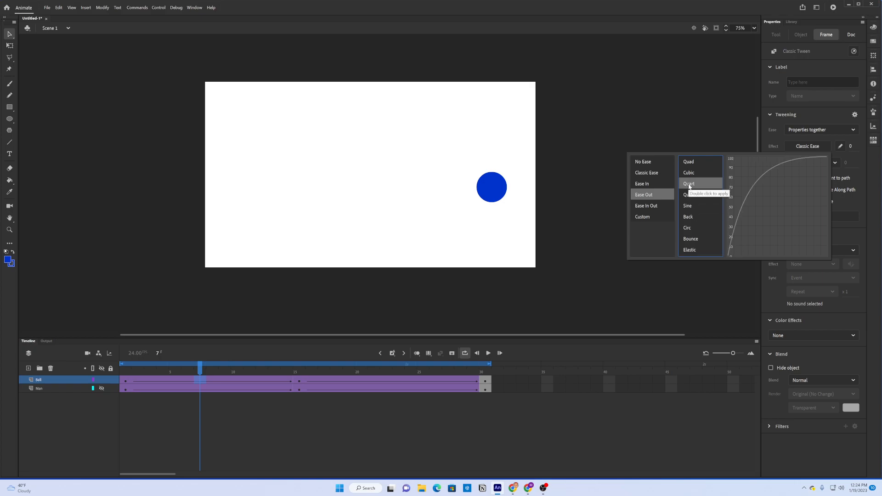
left_click(689, 175)
double_click(690, 173)
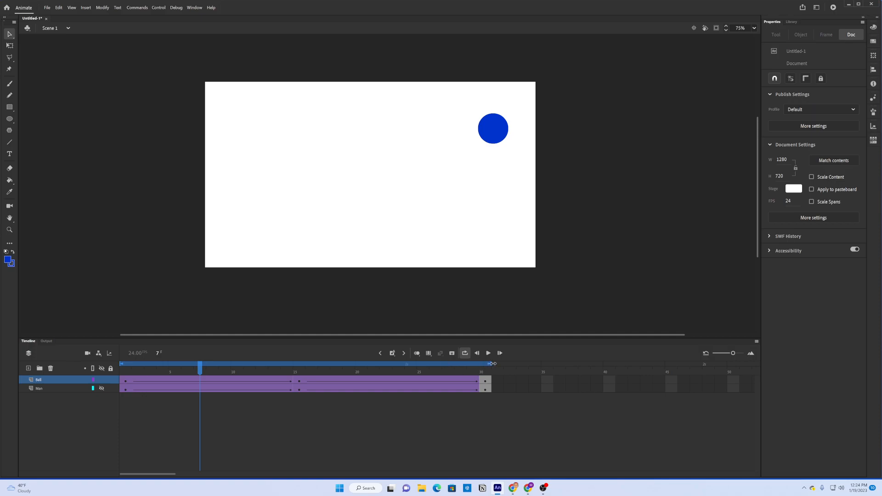
Play the whole animation, play only frames 1 to 15 in a loop, and restore the loop range to frame 30
left_click(489, 353)
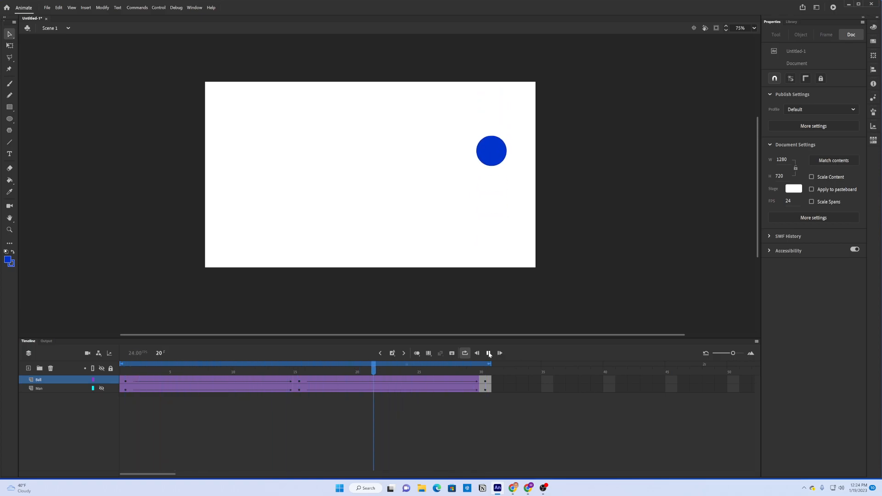
left_click(488, 353)
left_click_drag(489, 364, 303, 364)
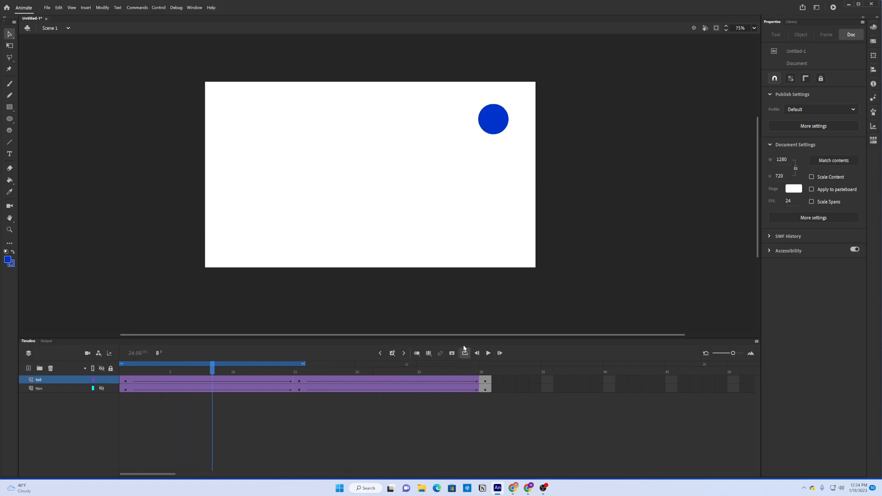
left_click(488, 353)
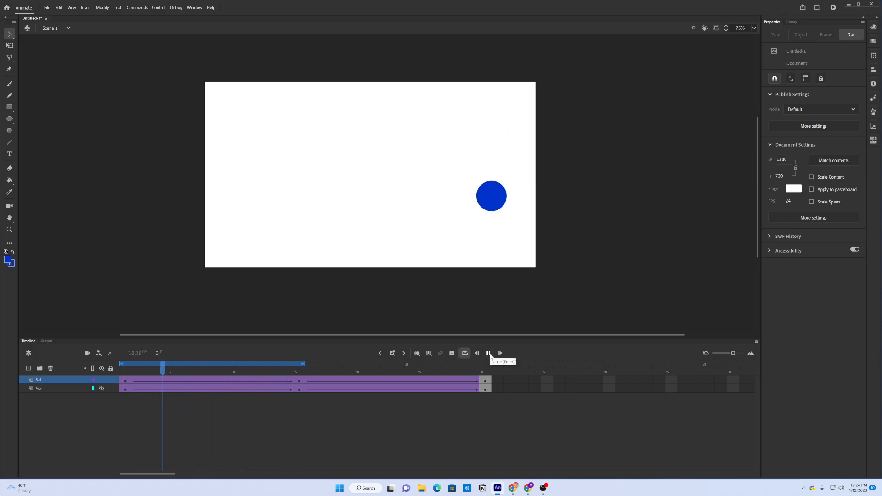
left_click(488, 354)
left_click_drag(304, 363, 484, 363)
Apply the Cubic Ease In effect to the ball's downward tween, frames 15 to 30, and play back the animation
left_click(395, 380)
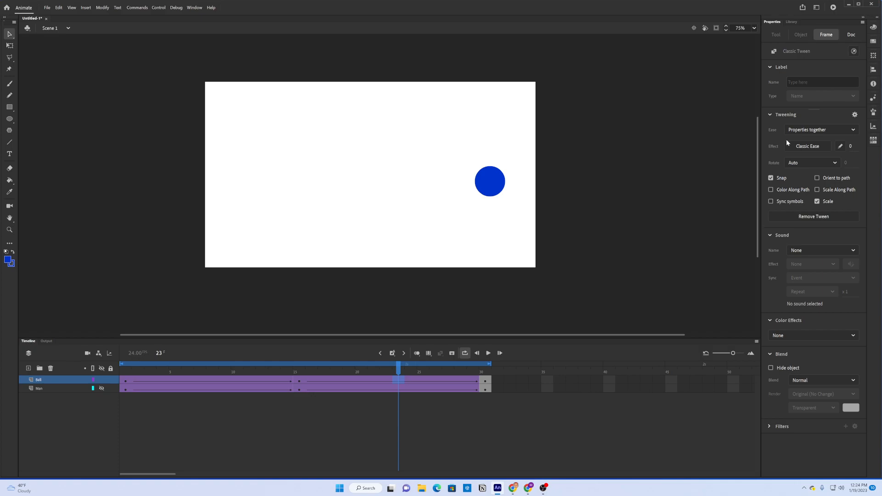
left_click(798, 148)
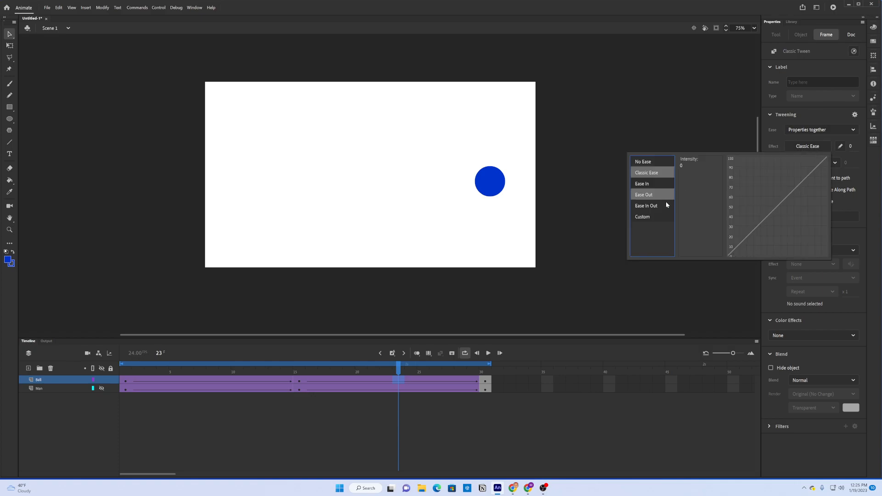
left_click(653, 206)
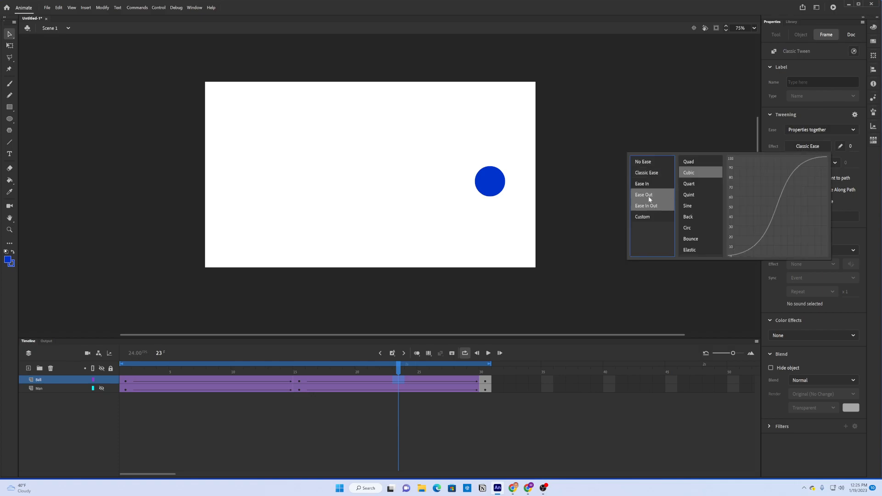
left_click(649, 199)
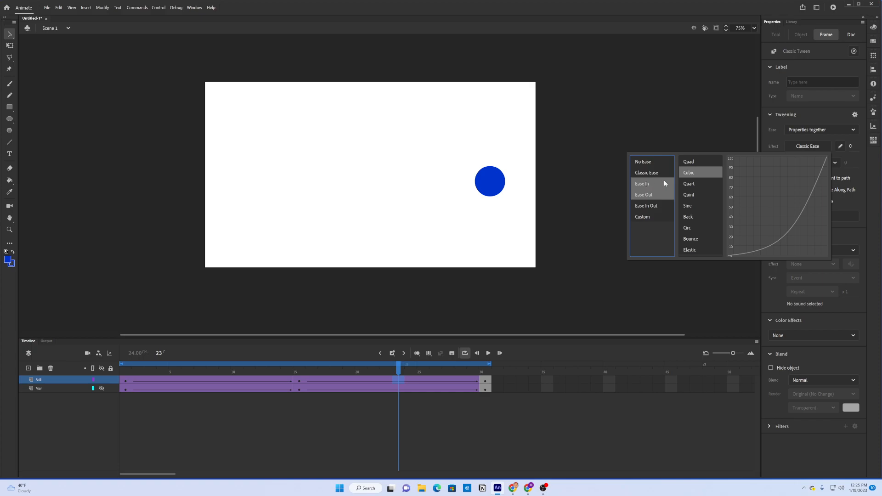
left_click(687, 173)
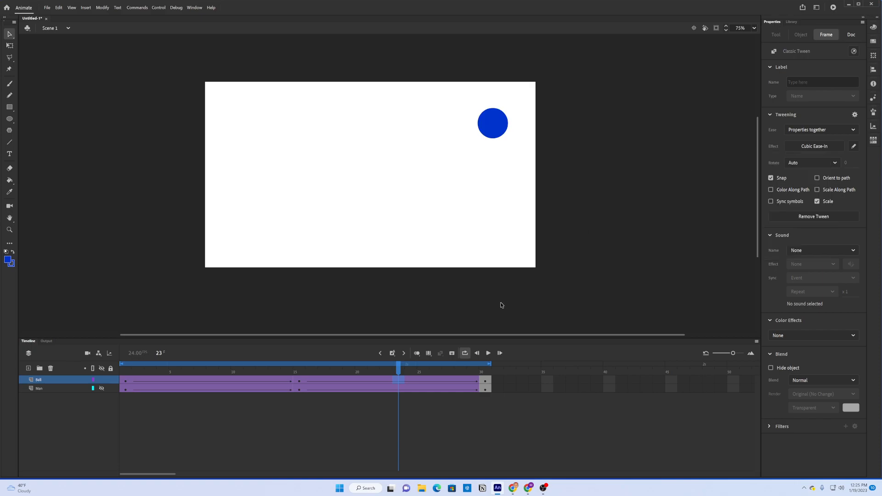
left_click(488, 353)
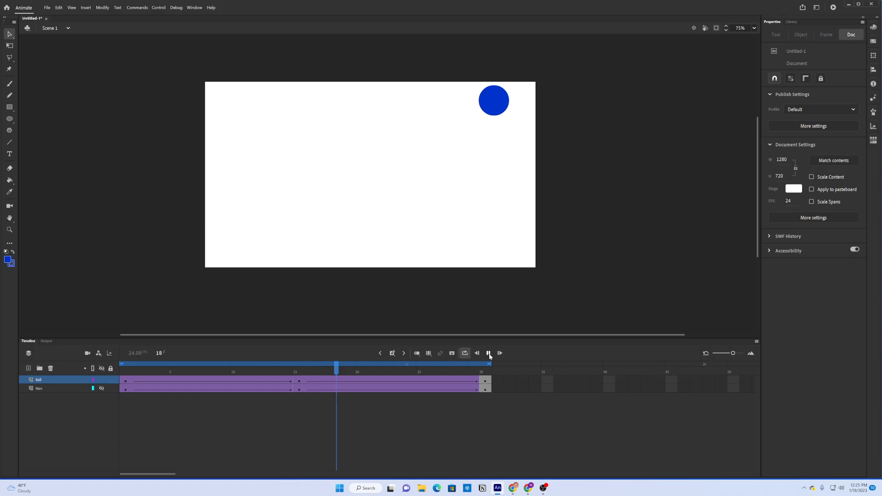
Reshape the Cubic Ease-In curve of the ball's downward tween in the custom ease editor, then save and apply it
left_click(488, 353)
left_click_drag(337, 372, 461, 371)
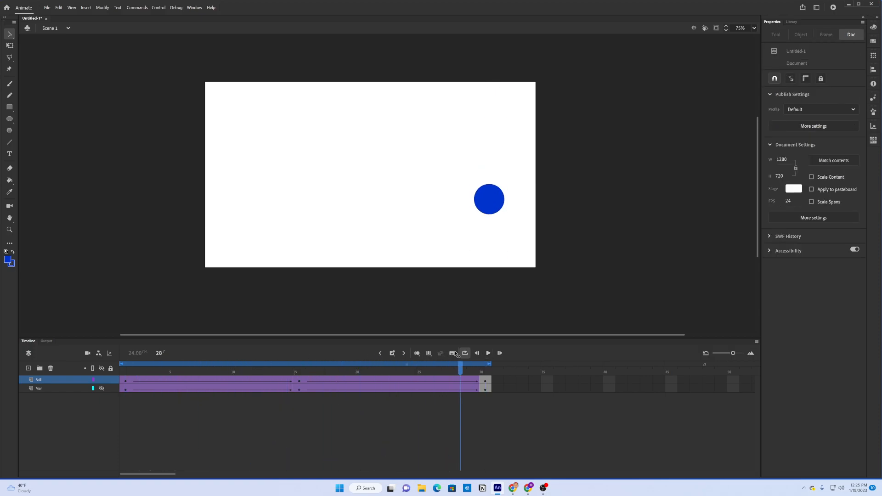
left_click(399, 380)
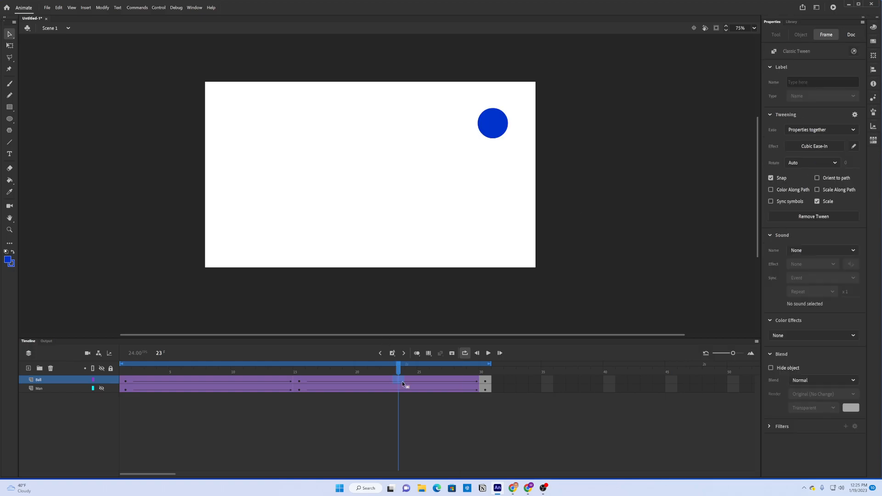
left_click(809, 147)
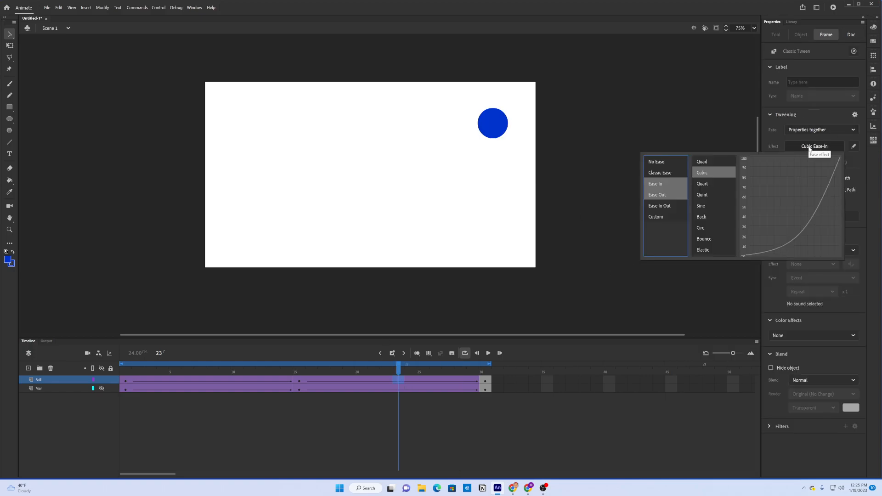
left_click(854, 147)
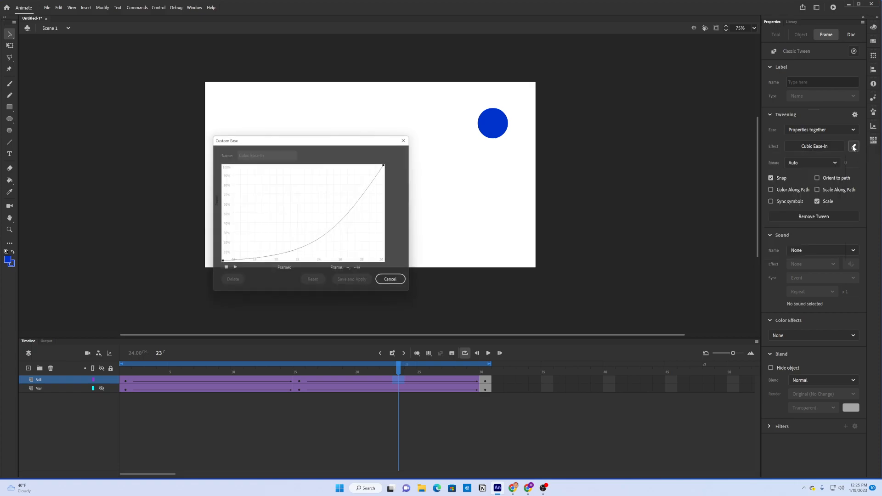
left_click_drag(382, 145, 705, 131)
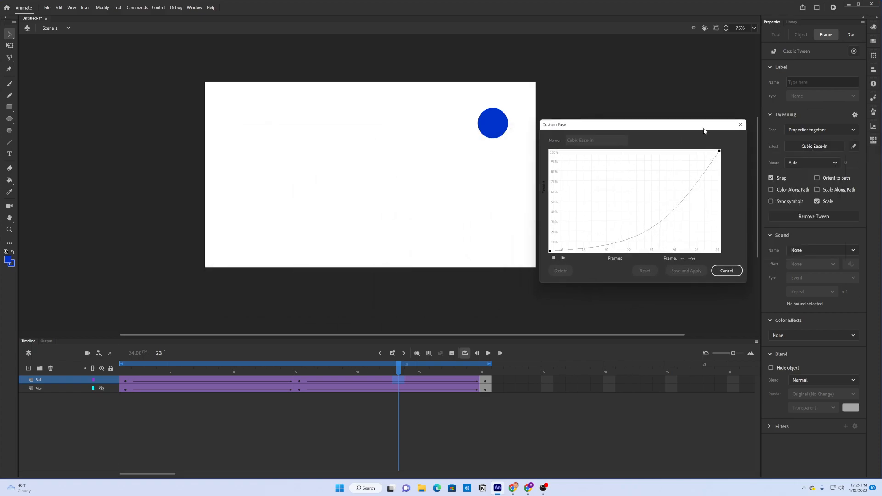
left_click(551, 250)
left_click_drag(665, 251, 643, 239)
left_click(686, 270)
Play back the ball animation with the custom ease and check the effect at frame 23
left_click(488, 353)
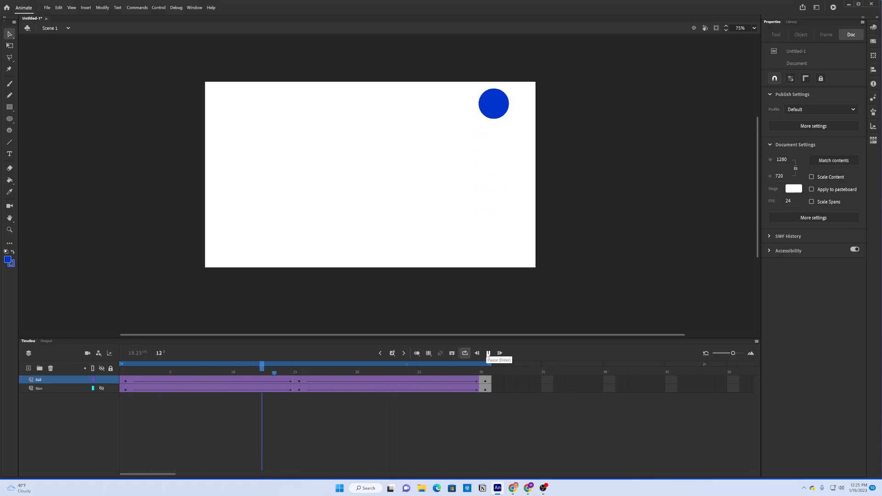
left_click(488, 353)
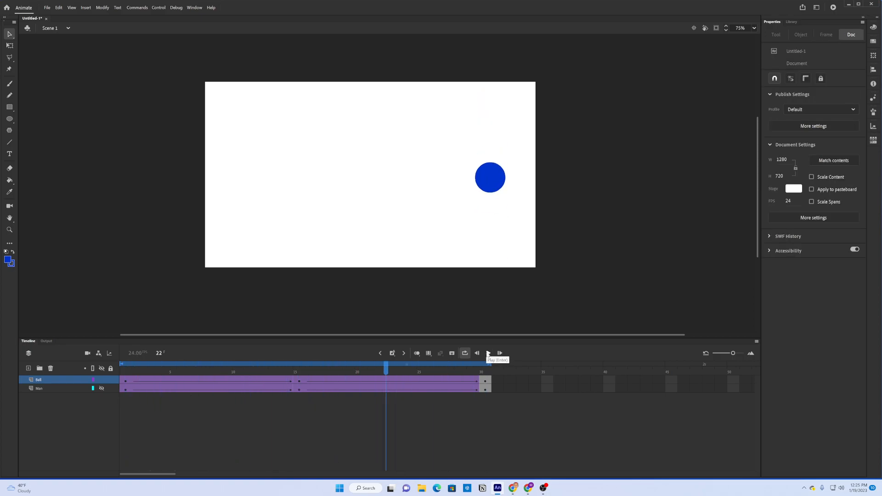
key("period")
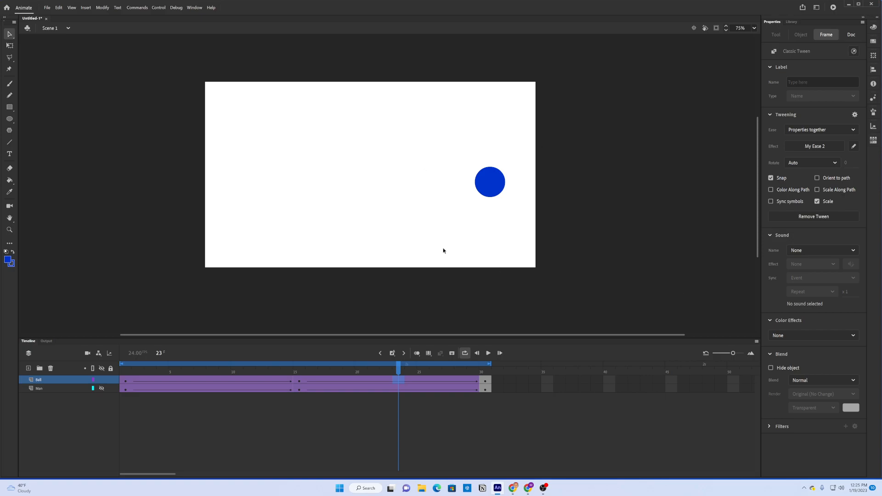
Hide the Ball layer, show the Man layer, and return the playhead to frame 1
left_click(101, 379)
left_click(101, 388)
left_click_drag(399, 366, 22, 365)
left_click(140, 399)
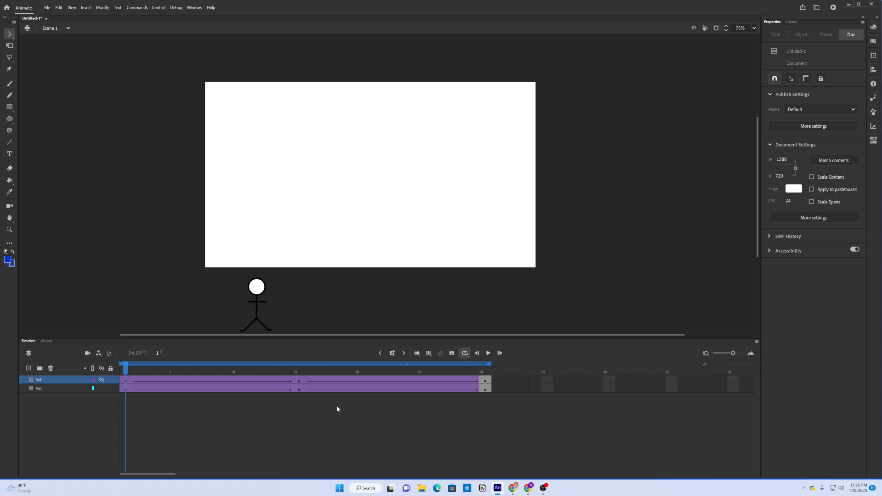
Examine the man's pose at the frame 15 keyframe and play back the flip animation
left_click(299, 388)
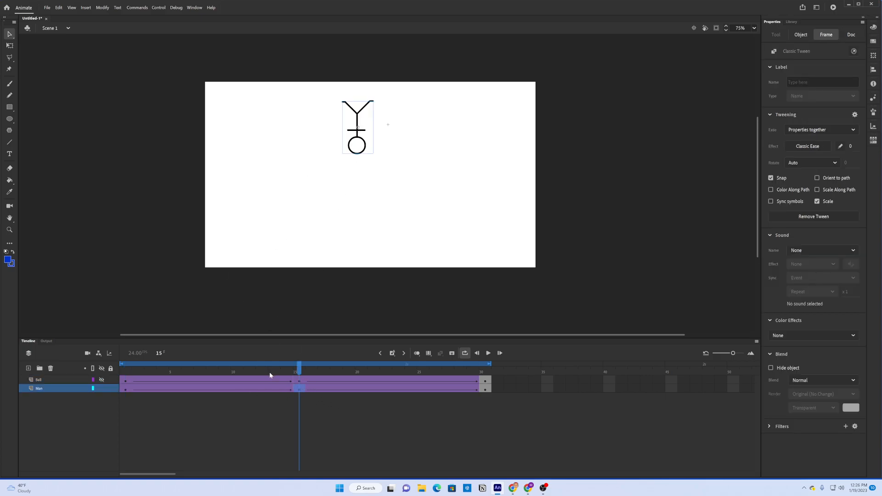
mouse_move(300, 361)
left_mouse_down()
mouse_move(124, 364)
mouse_move(301, 372)
mouse_move(144, 374)
mouse_move(485, 363)
mouse_move(299, 367)
left_mouse_up()
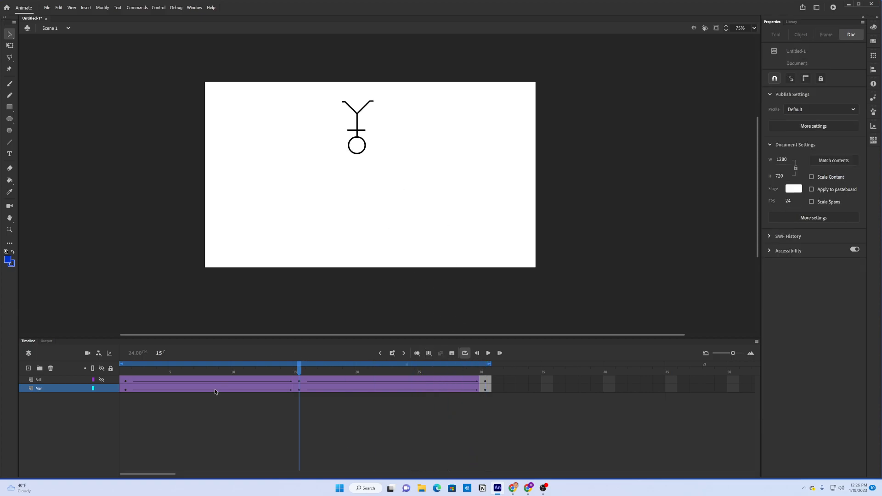
left_click(216, 389)
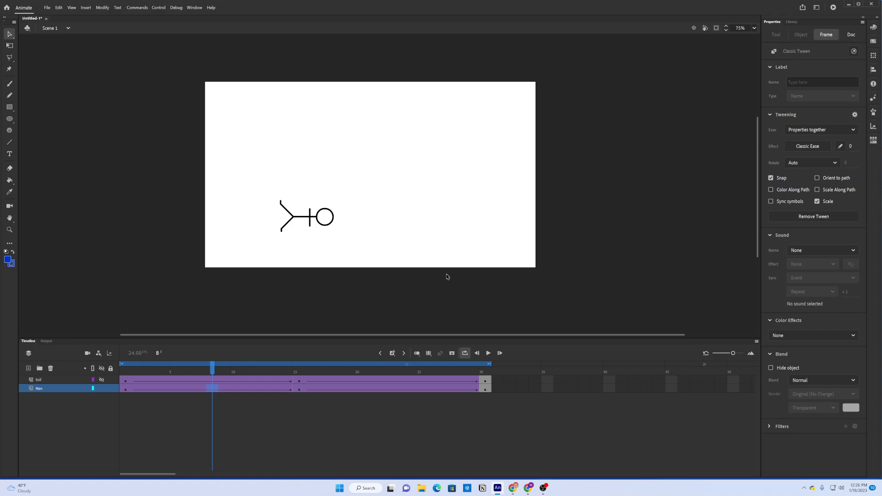
left_click(493, 353)
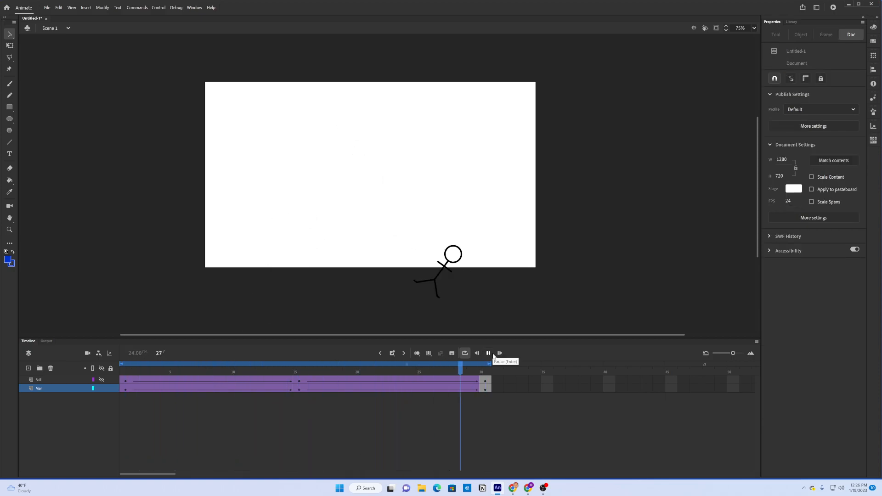
left_click(490, 354)
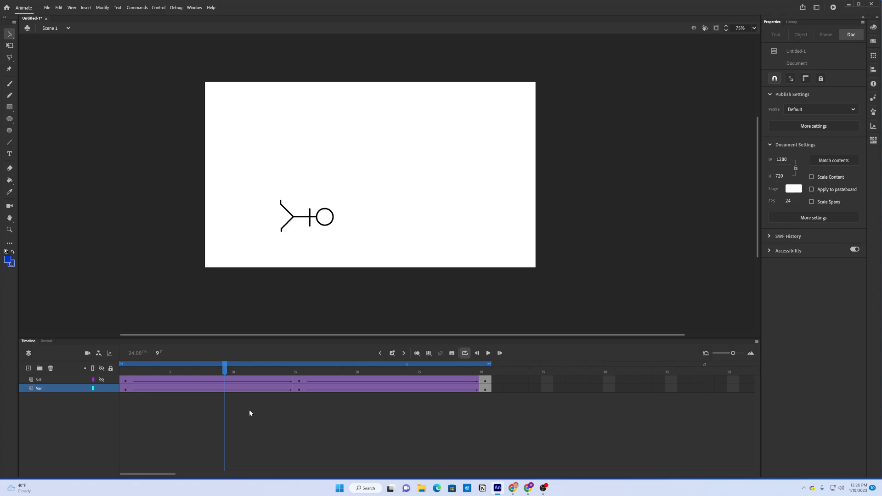
Switch the man's upward tween to easing properties separately and apply Cubic Ease-Out to its position
left_click(237, 389)
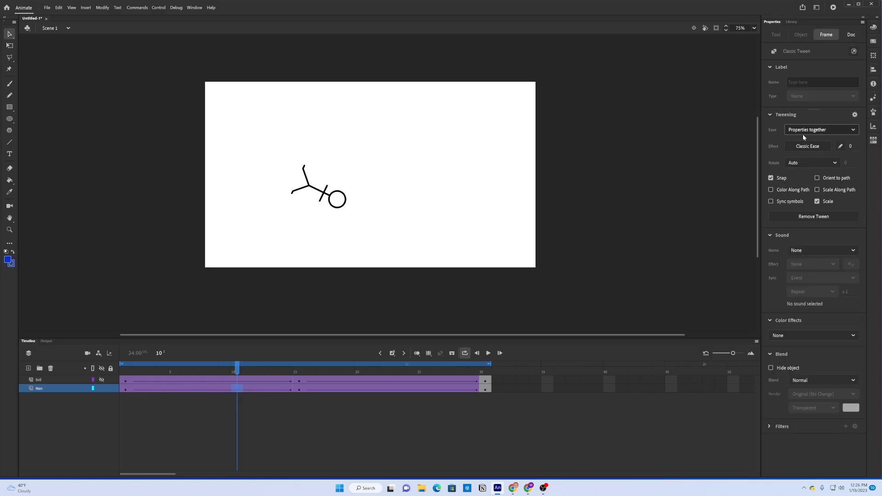
left_click(854, 131)
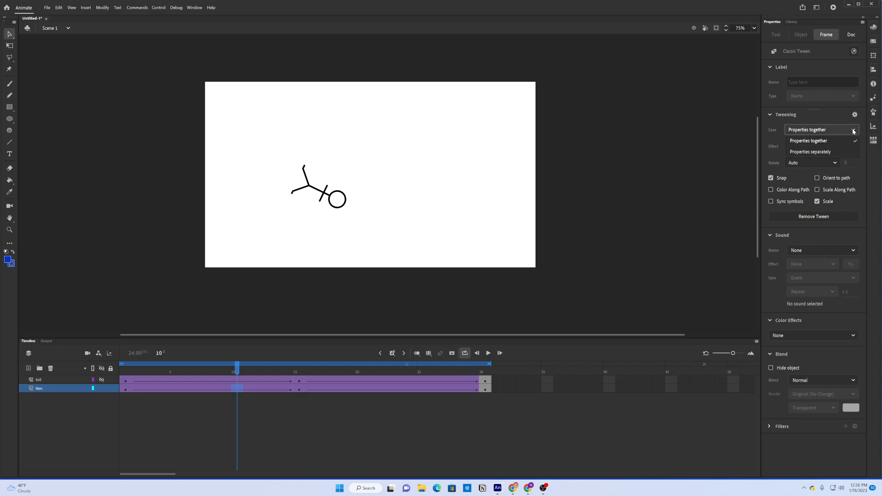
left_click(814, 152)
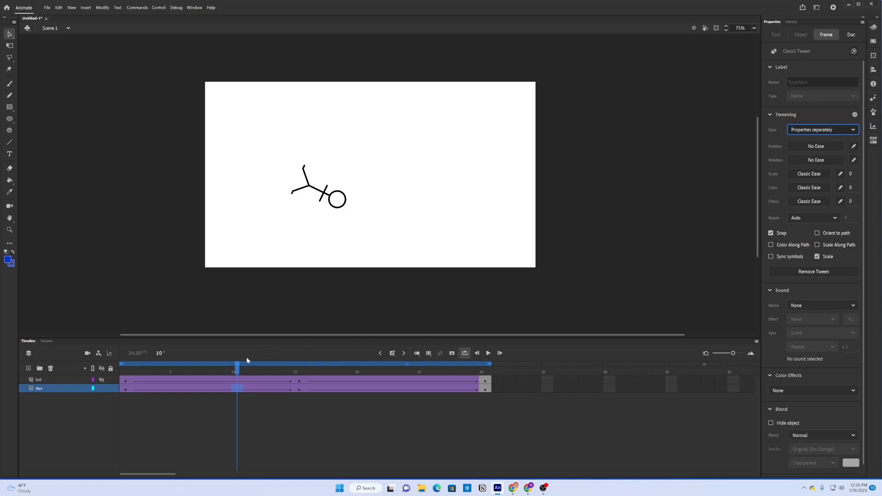
left_click(817, 147)
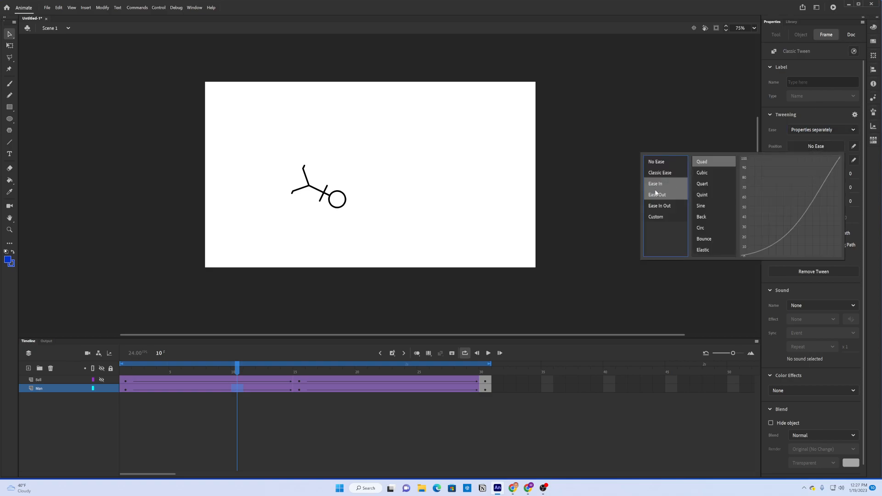
mouse_move(659, 195)
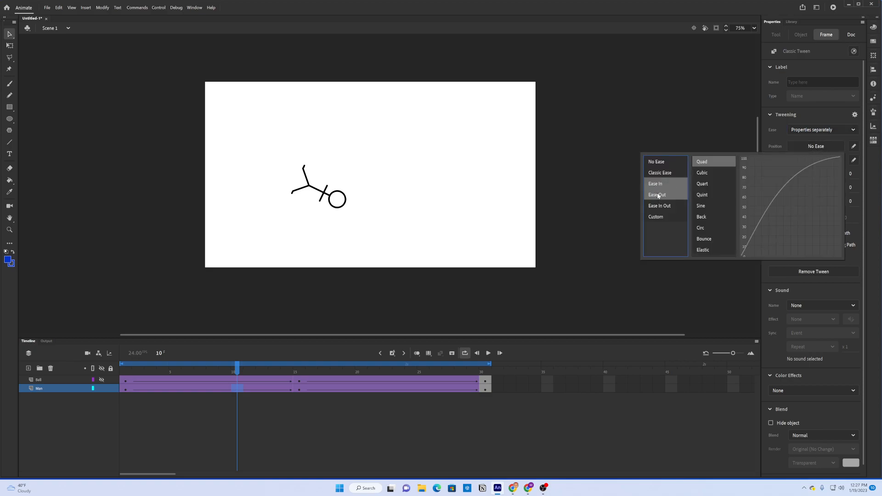
double_click(703, 173)
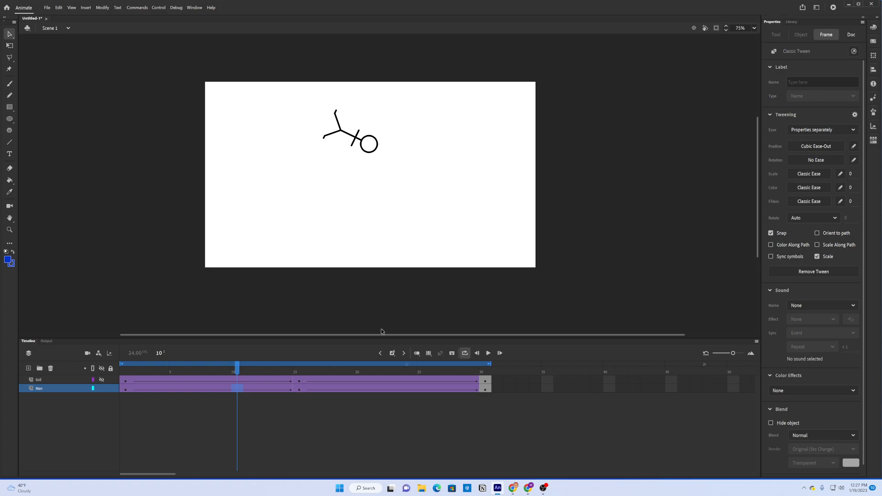
Shorten the loop range to end at frame 15, play the man's upward jump, and scrub through it
left_click_drag(488, 364, 301, 351)
left_click(487, 353)
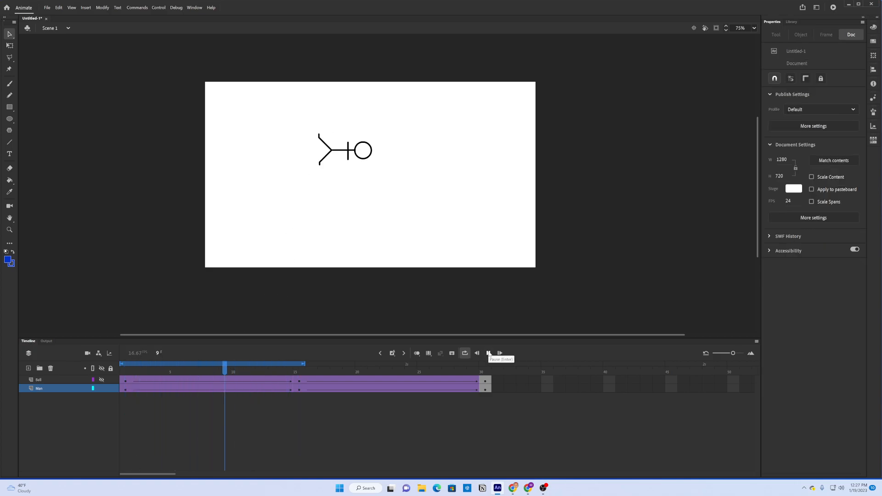
left_click(489, 353)
left_click_drag(246, 368, 205, 367)
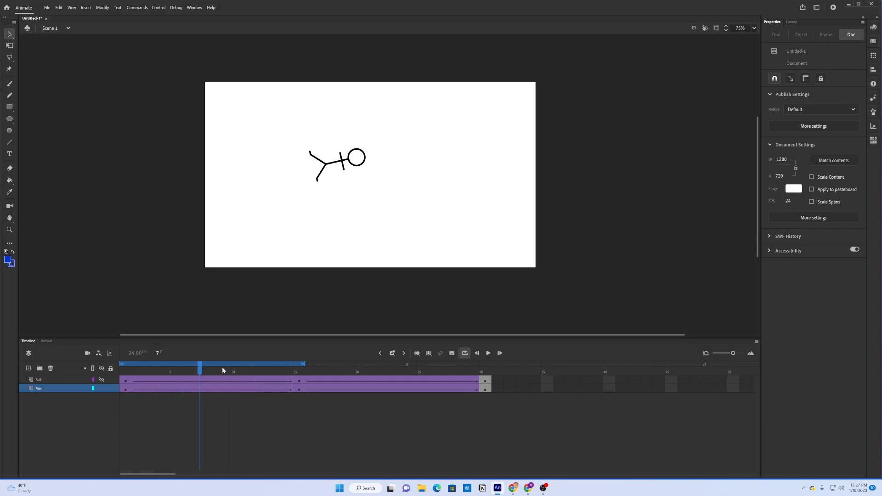
Apply the Back Ease-Out effect to the rotation of the man's upward tween
left_click(238, 389)
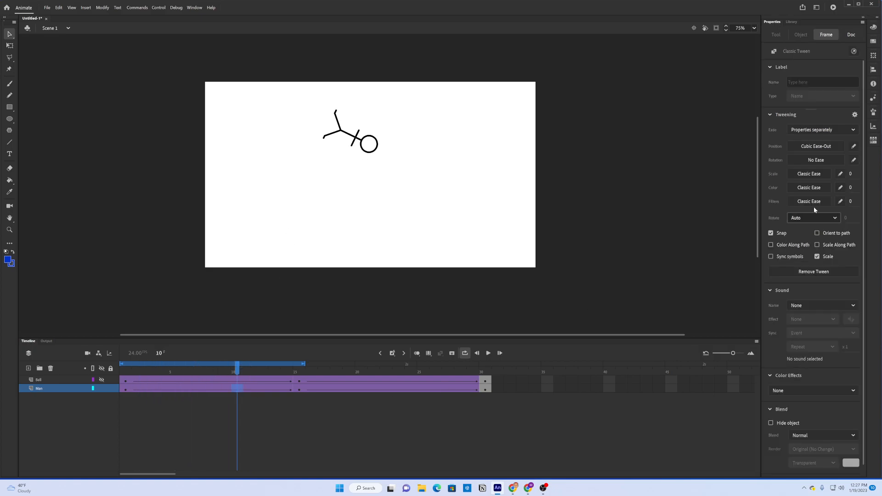
left_click(802, 158)
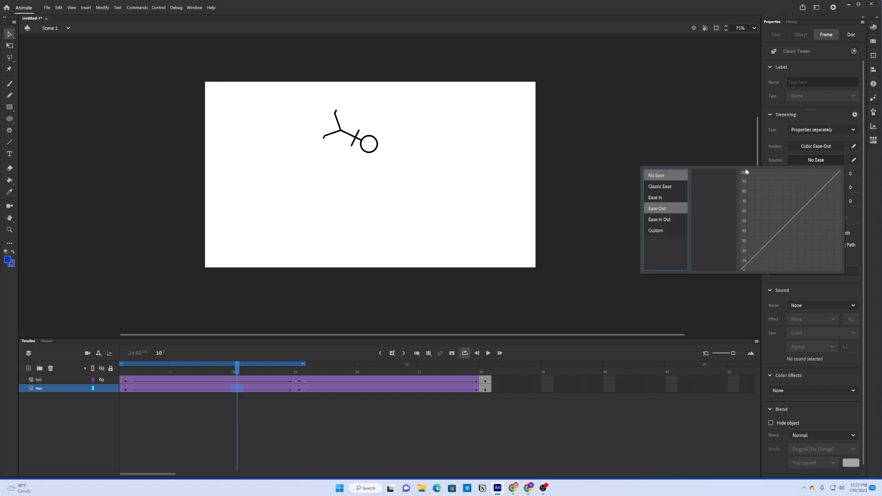
left_click(657, 209)
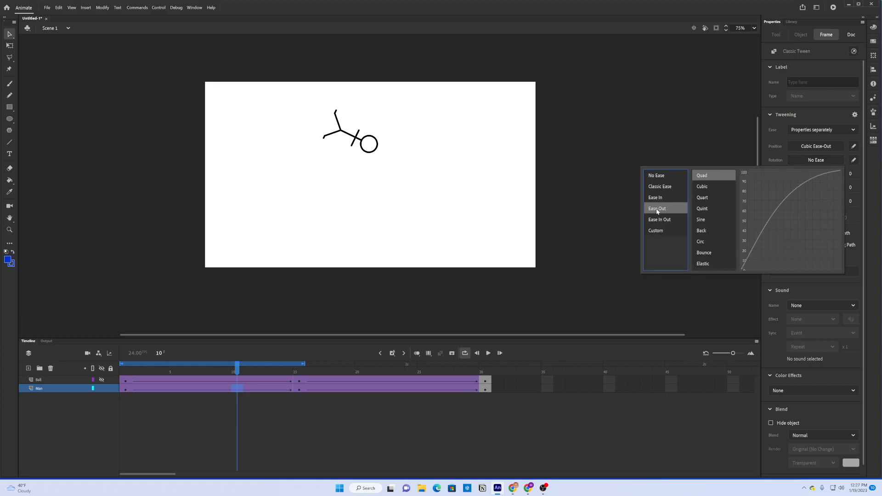
left_click(700, 229)
double_click(701, 230)
Play the looped upward jump and extend the loop range back to frame 30
left_click(492, 354)
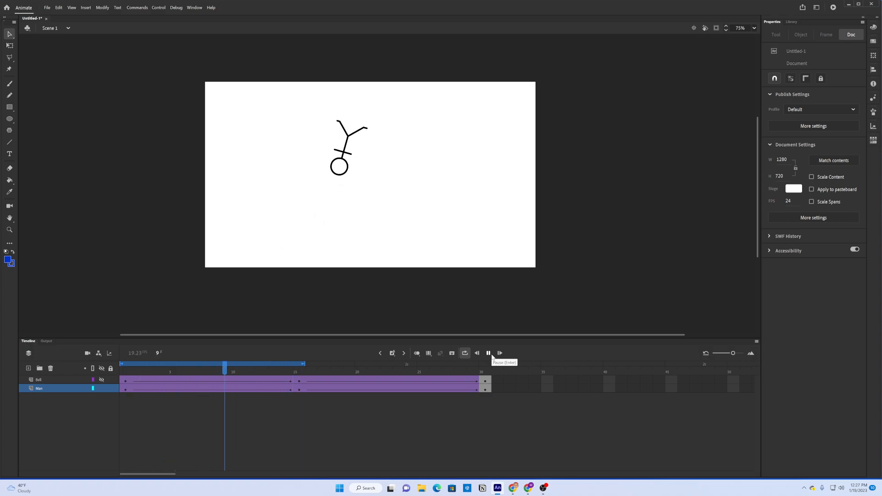
left_click(488, 353)
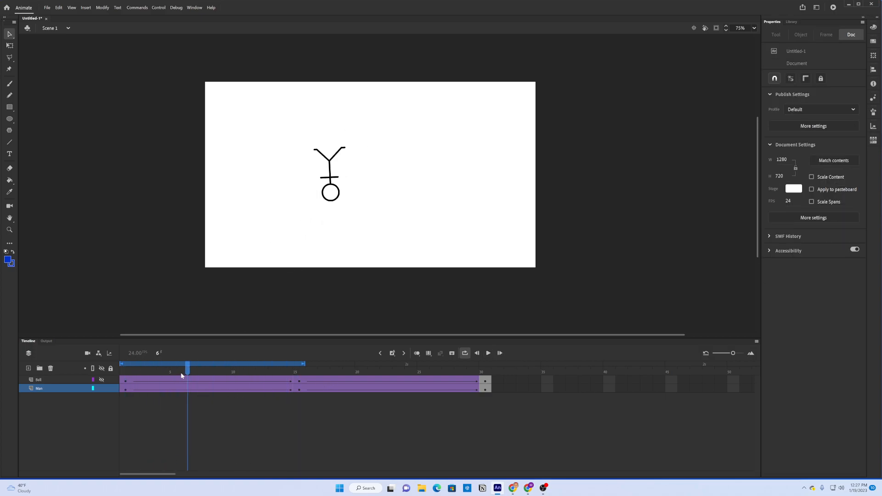
left_click_drag(302, 364, 489, 364)
Set the man's downward tween, frames 15 to 30, to ease its properties separately
left_click(388, 389)
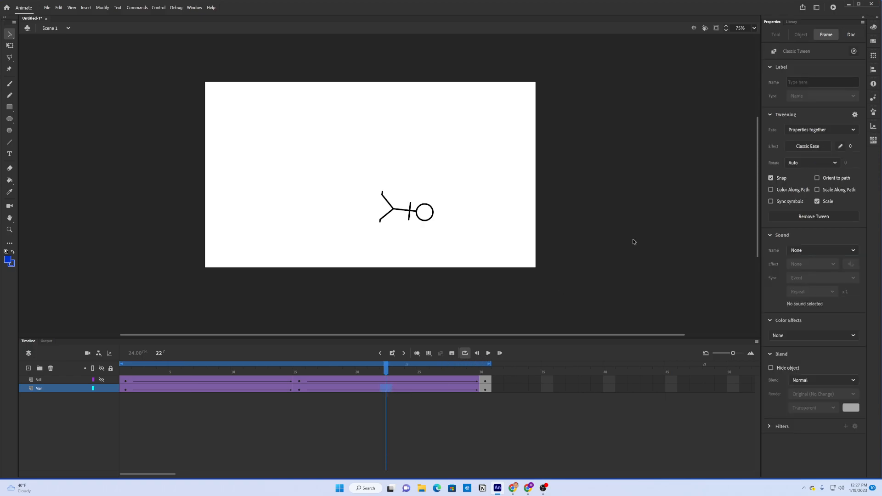
left_click(808, 148)
left_click(816, 129)
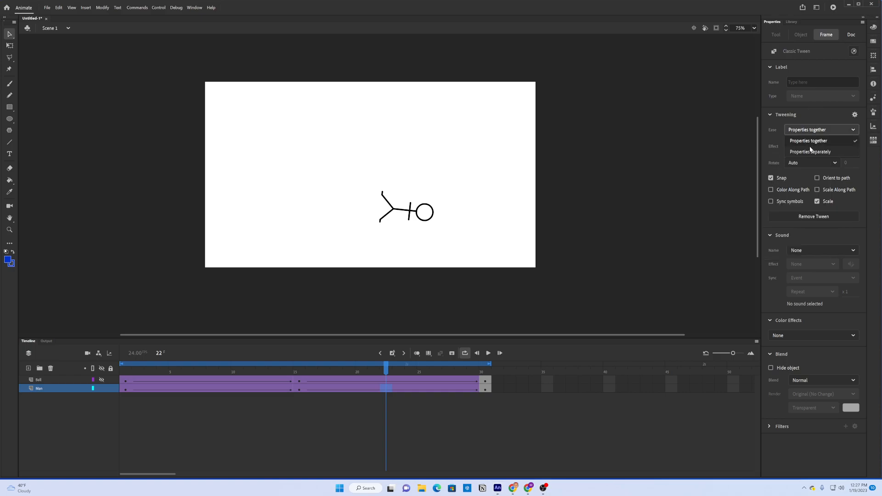
left_click(808, 149)
Try the Quart Ease-In-Out effect on the position of the man's downward tween
left_click(806, 147)
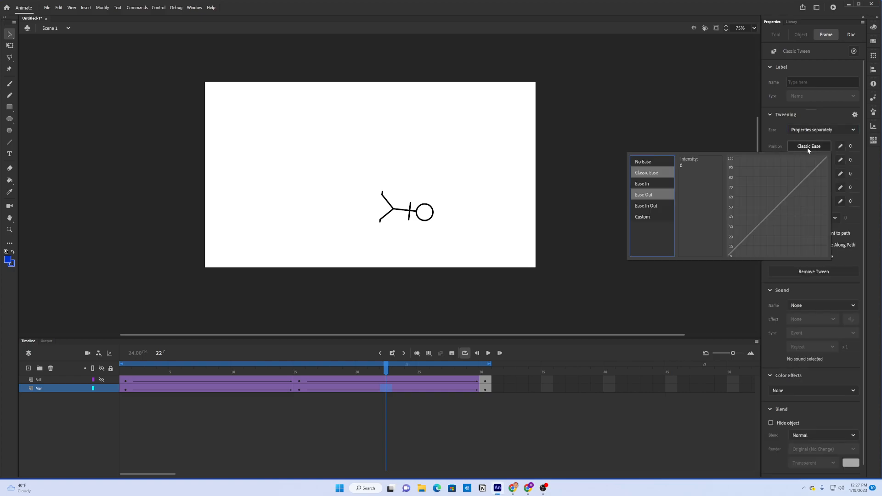
mouse_move(647, 211)
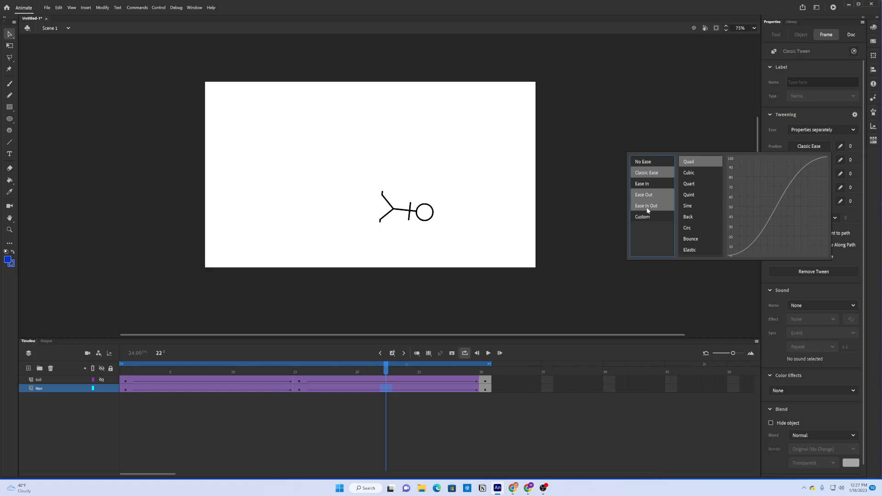
left_click(689, 183)
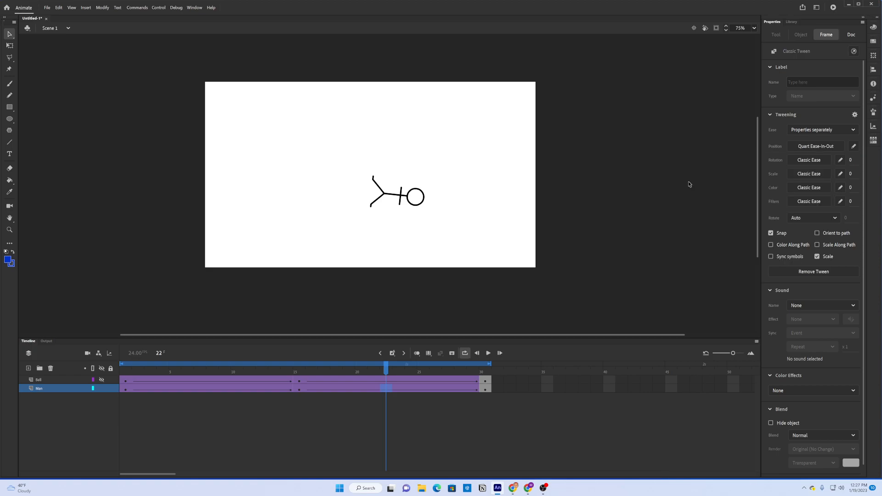
Apply Cubic Ease-In to the position of the man's downward tween, scrub through the fall, and select the tween's frames
left_click(806, 148)
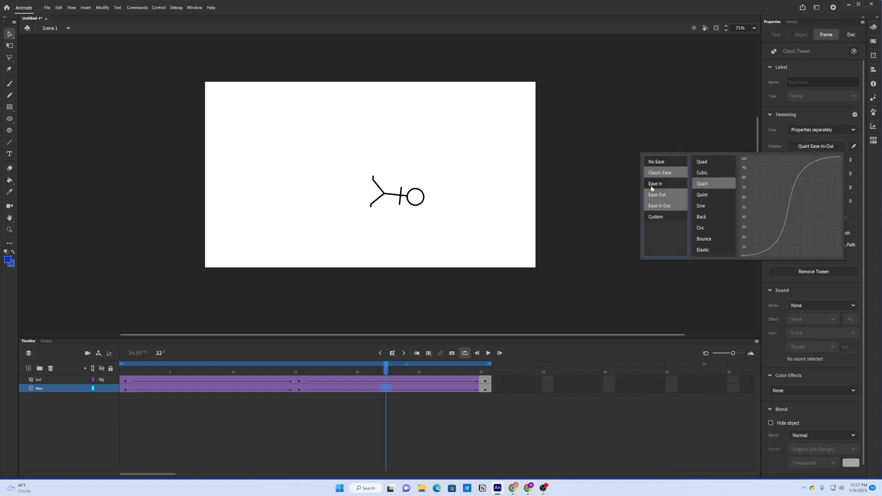
mouse_move(655, 185)
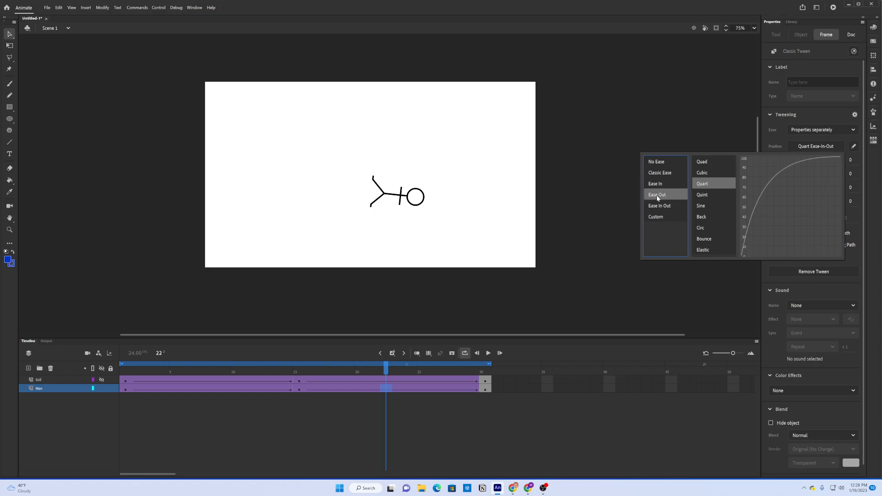
left_click(702, 174)
left_click_drag(389, 368, 365, 345)
left_click(374, 406)
left_click(378, 388)
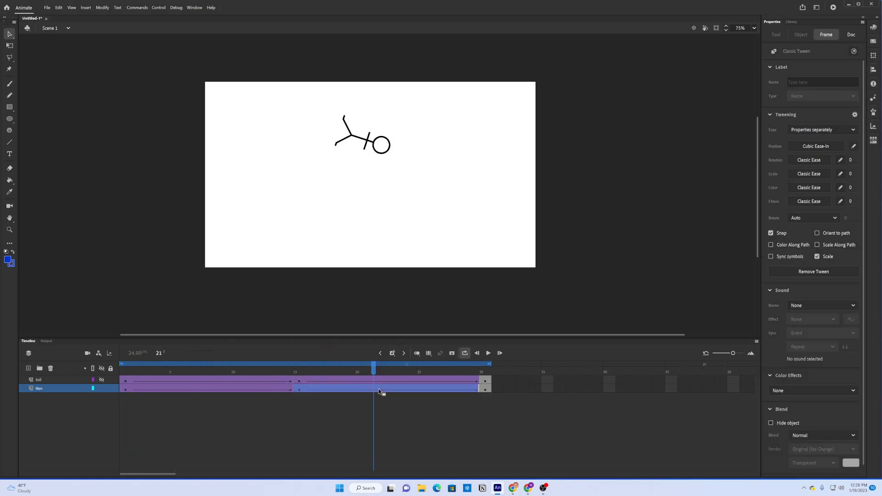
Apply Back Ease-In to the rotation of the man's downward tween, then play the looped flip and stop playback
left_click(831, 145)
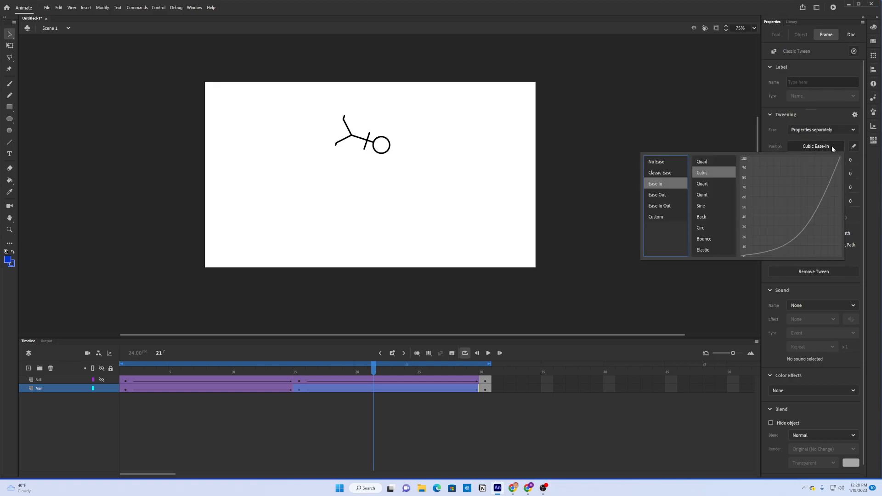
left_click(763, 145)
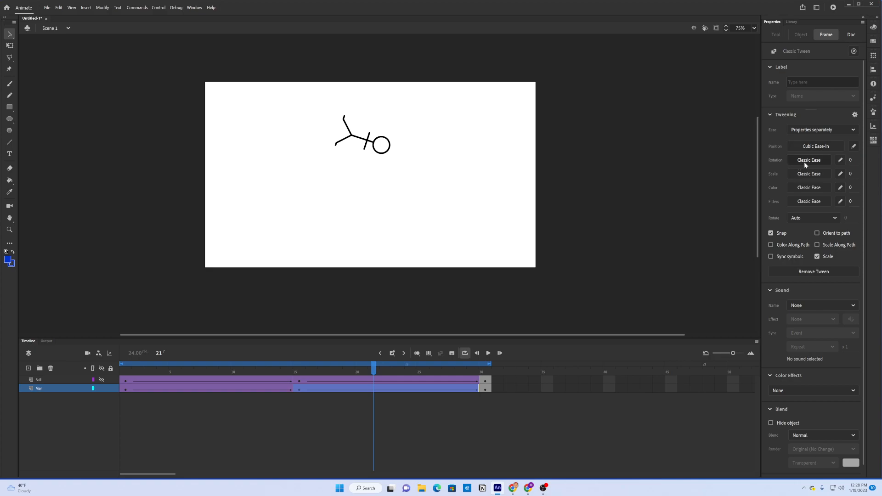
left_click(805, 161)
left_click(643, 202)
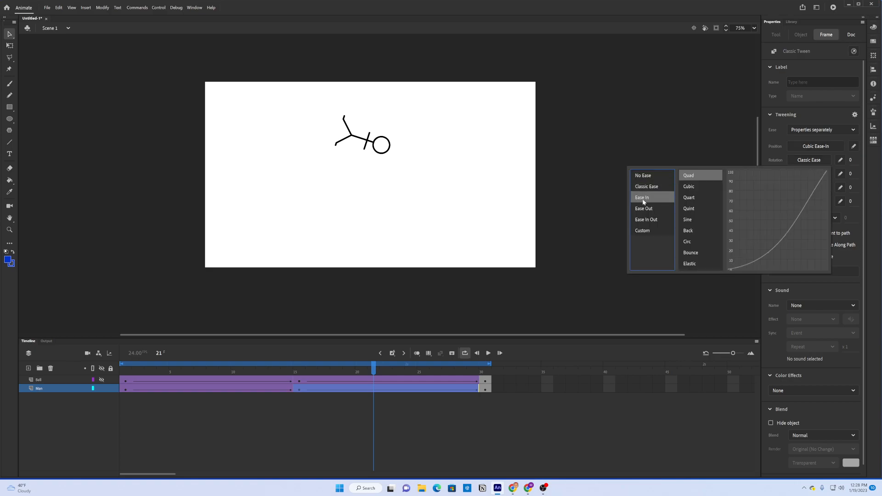
left_click(686, 231)
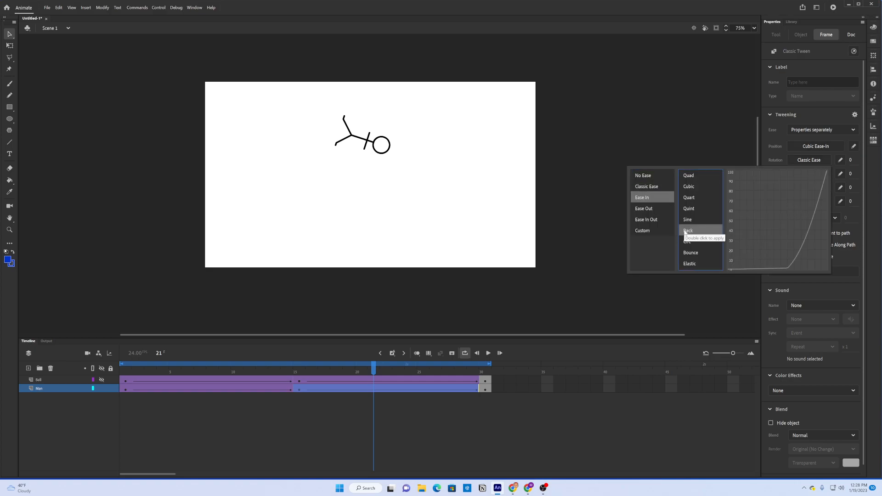
double_click(685, 232)
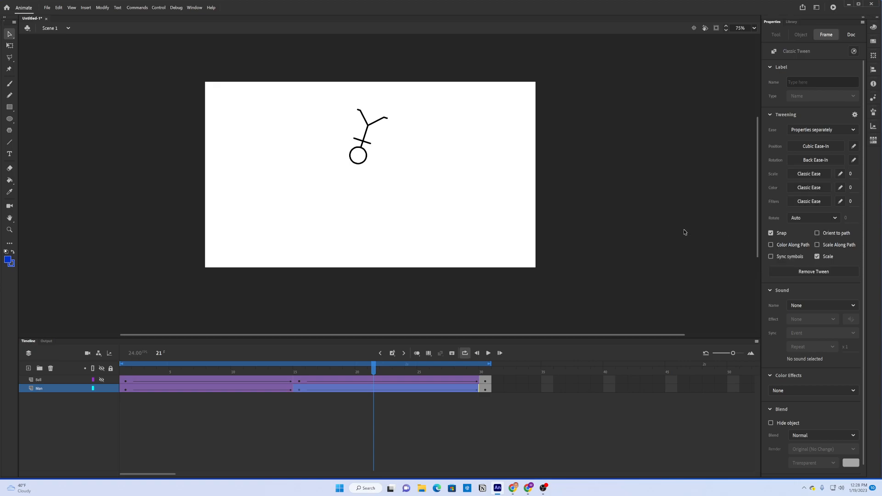
left_click(488, 353)
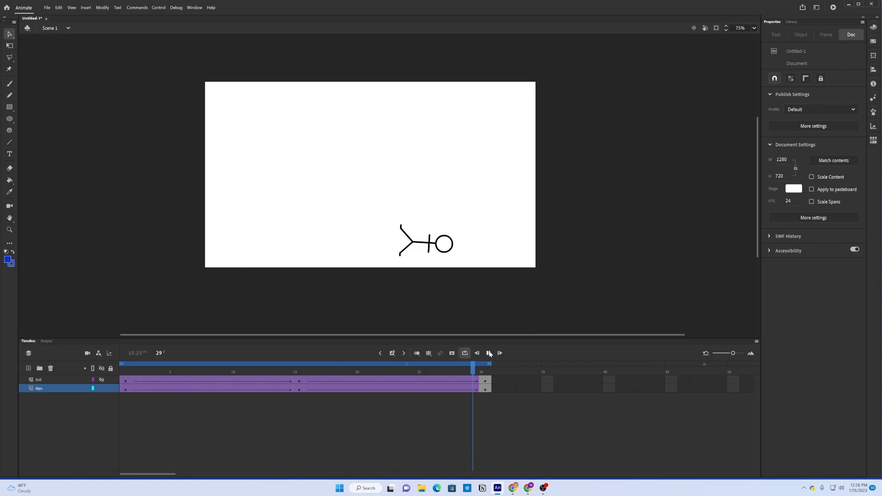
left_click(490, 353)
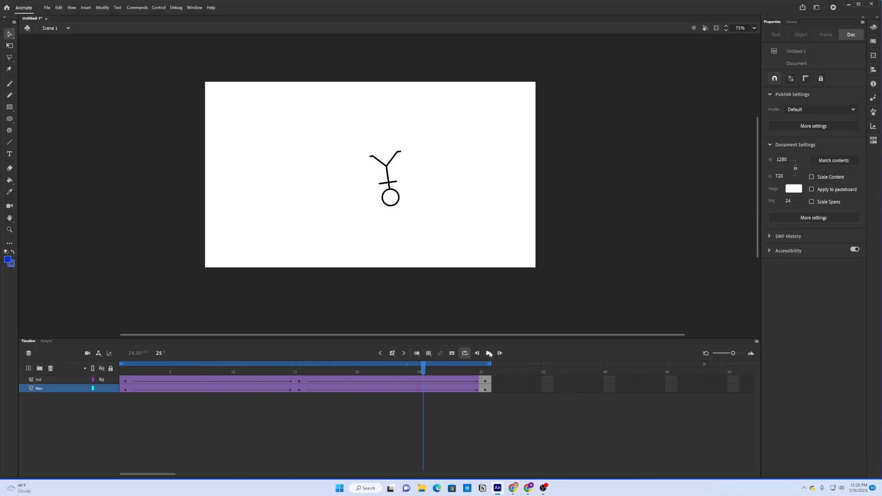